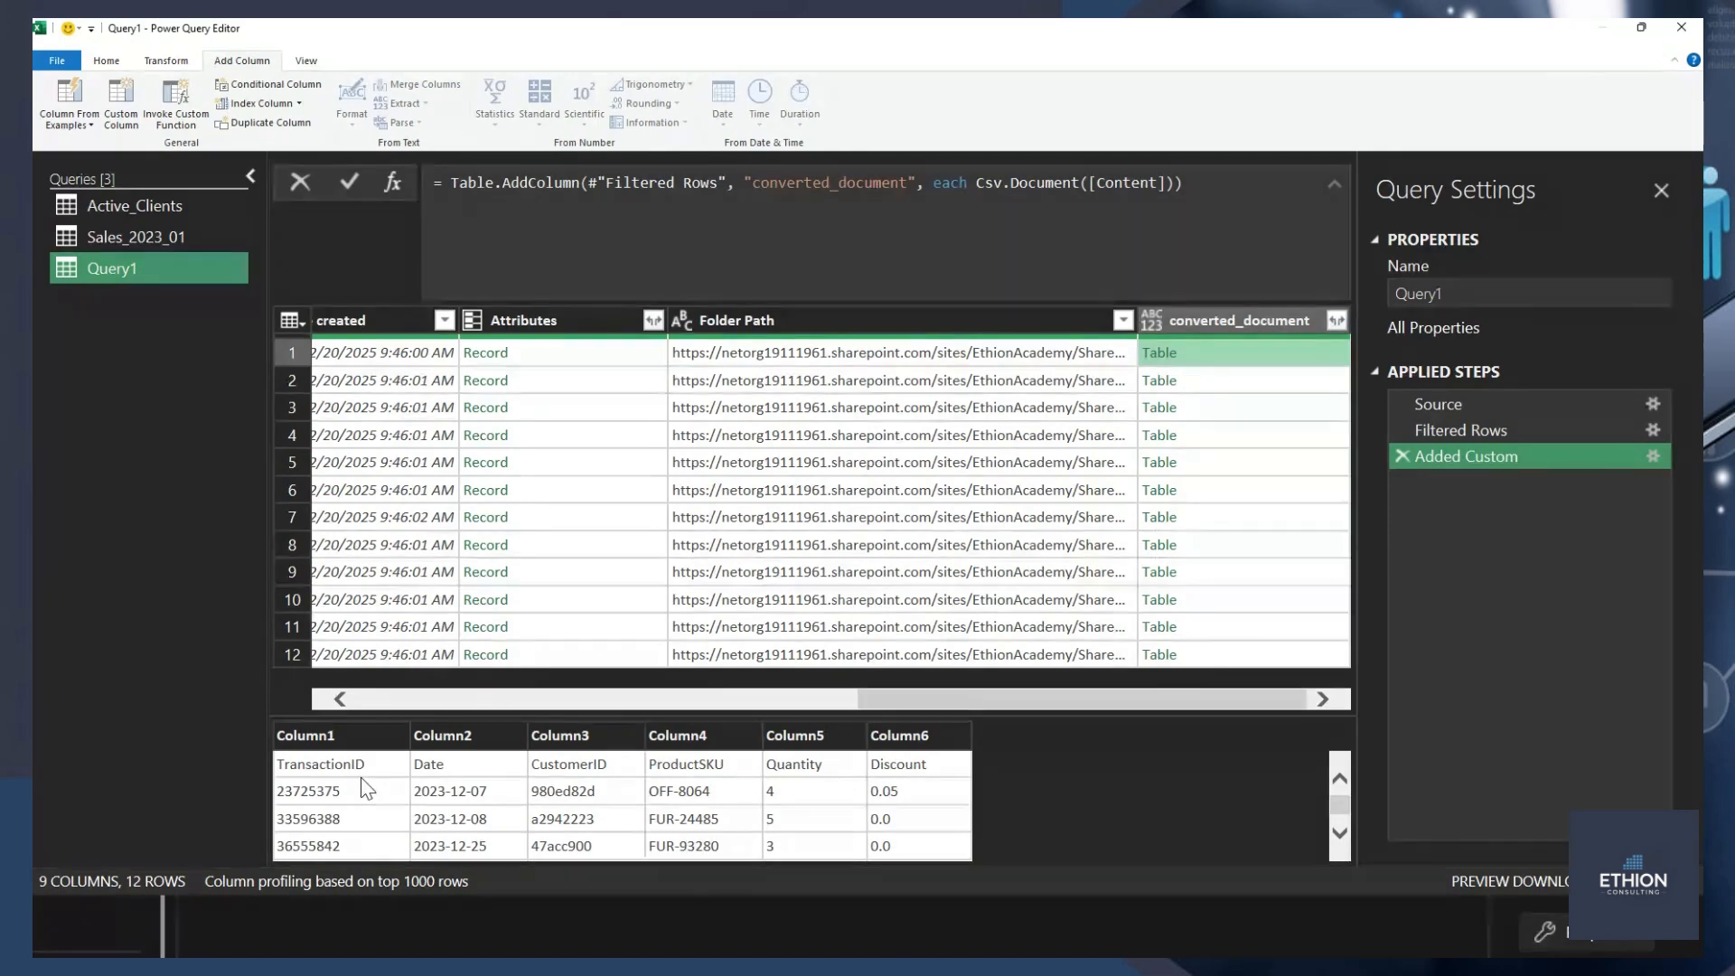
Expand all six columns of converted_document without using the original column name as prefix.
left_click(1336, 320)
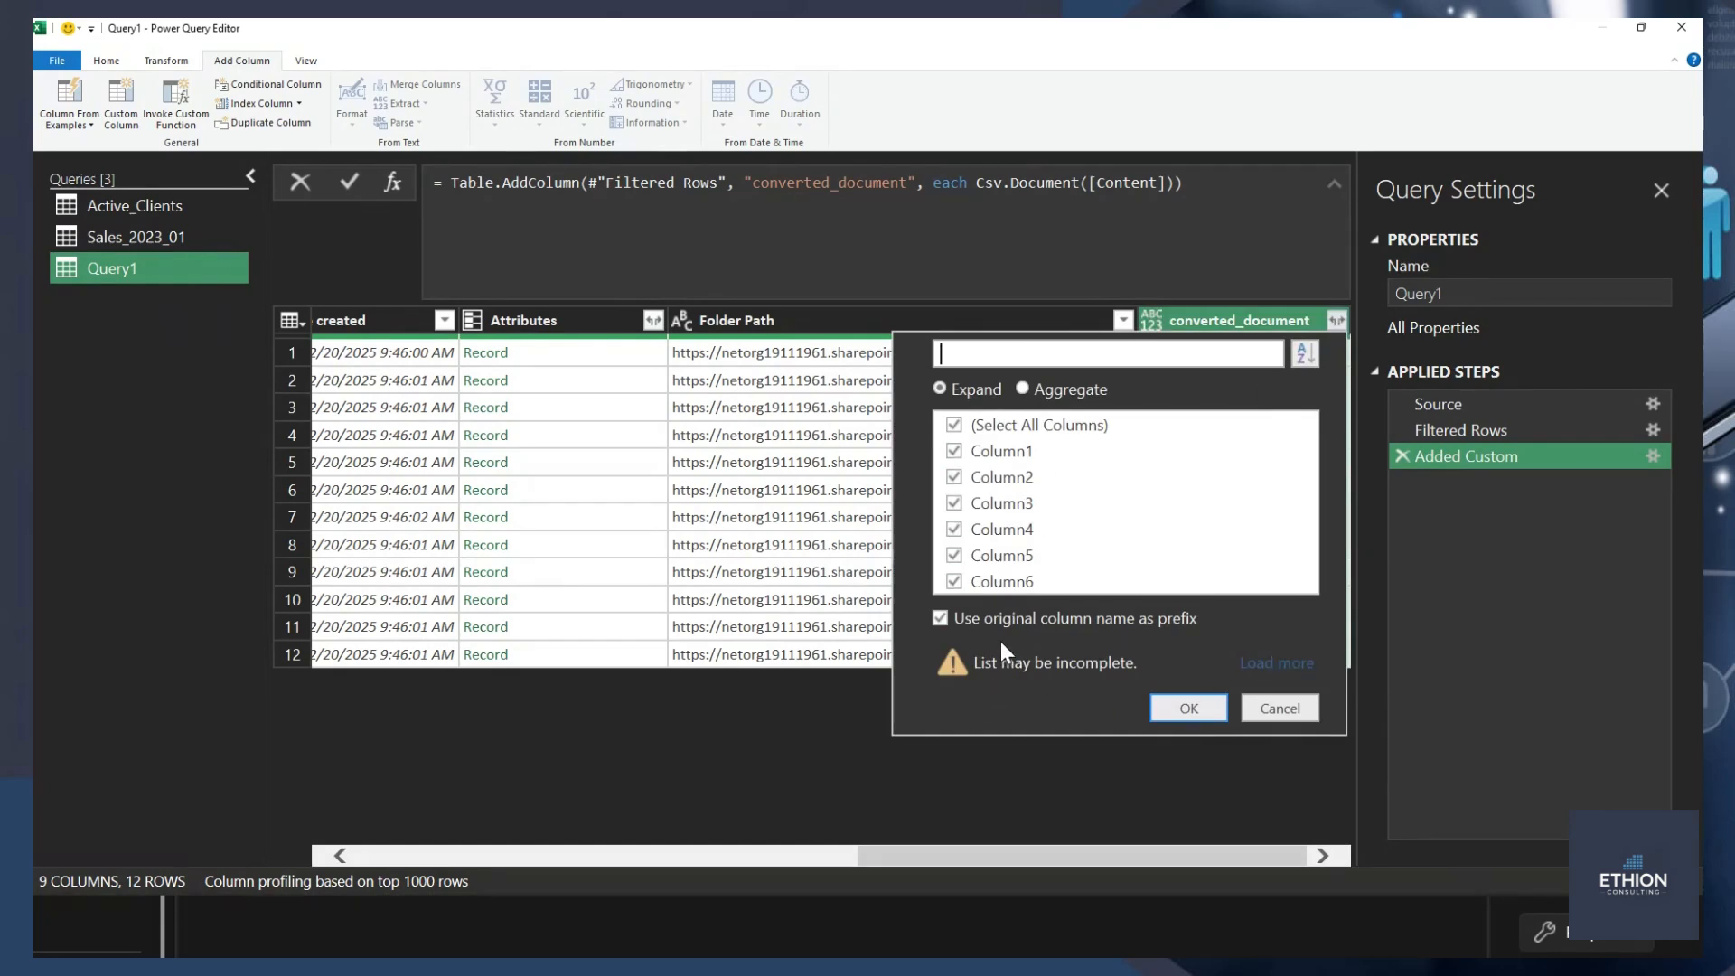
left_click(940, 619)
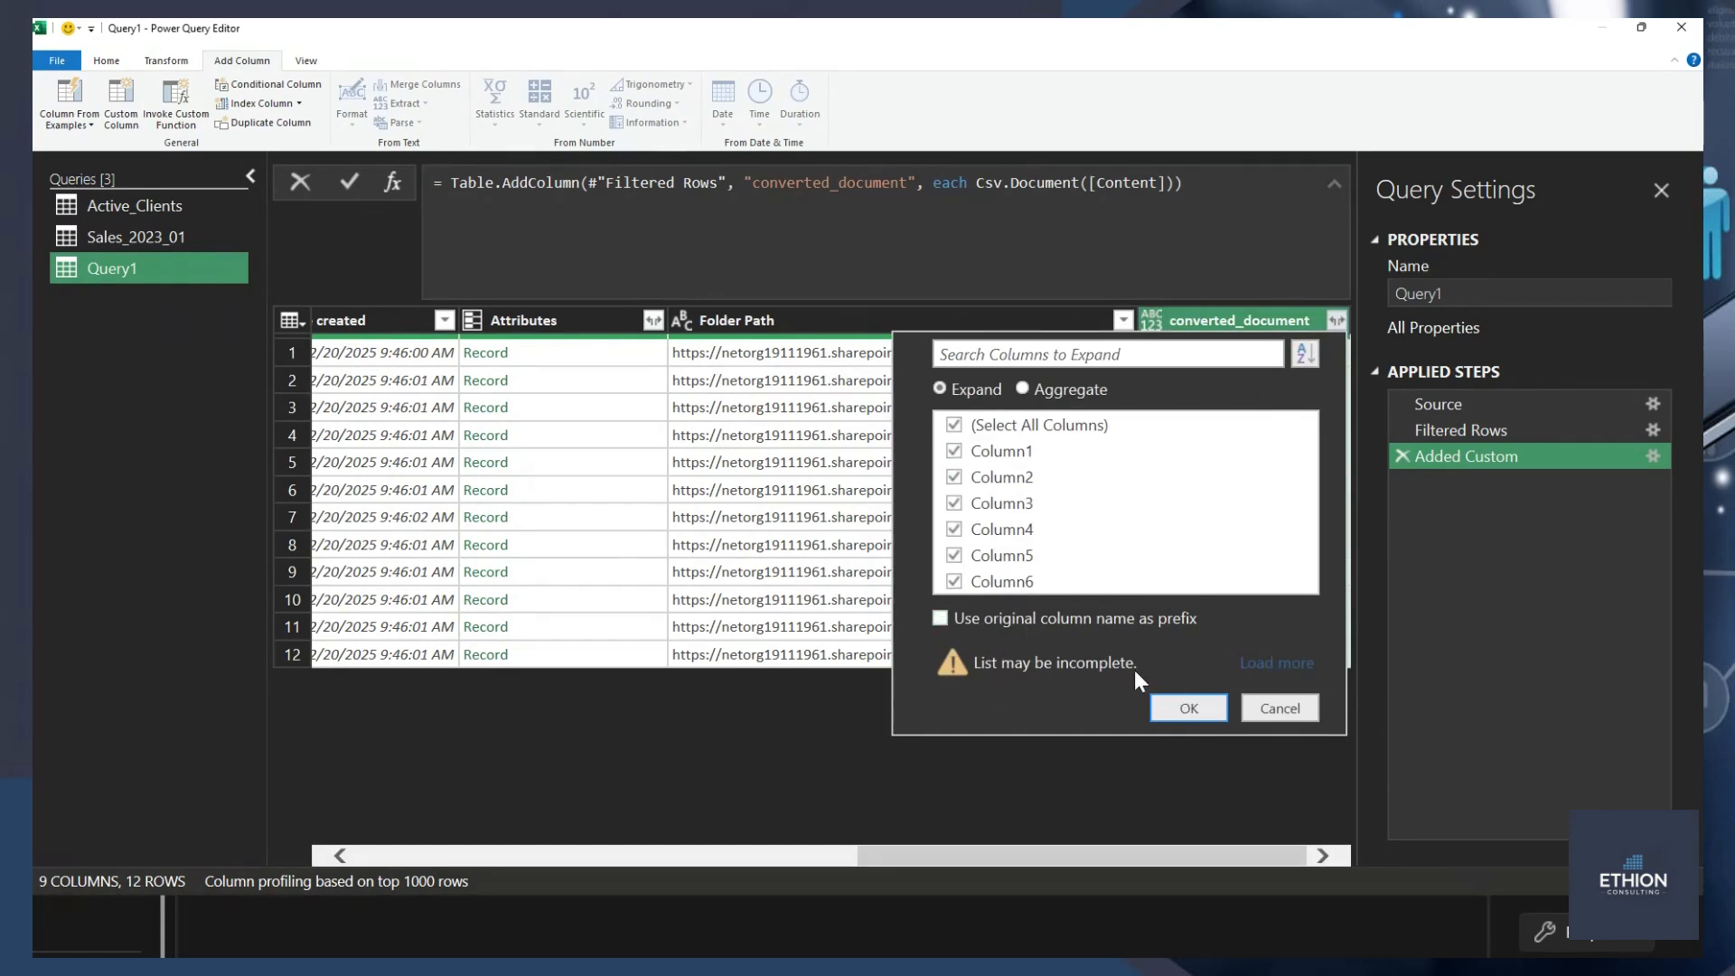
left_click(1173, 712)
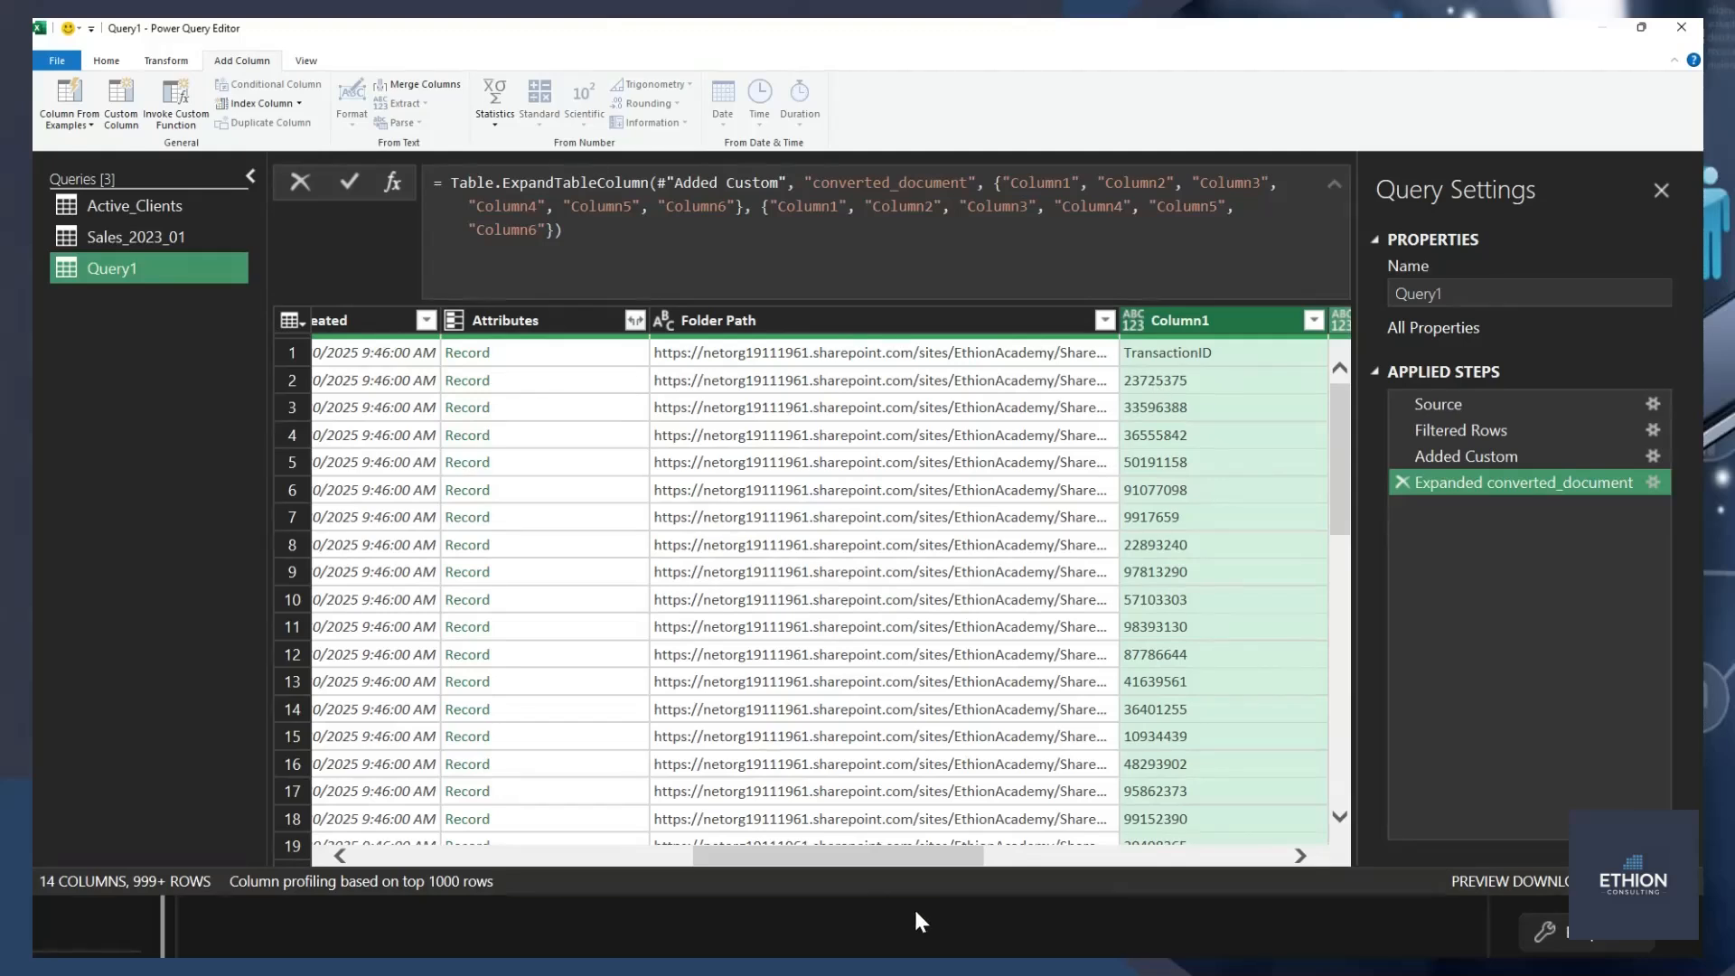
left_click_drag(873, 855, 1082, 855)
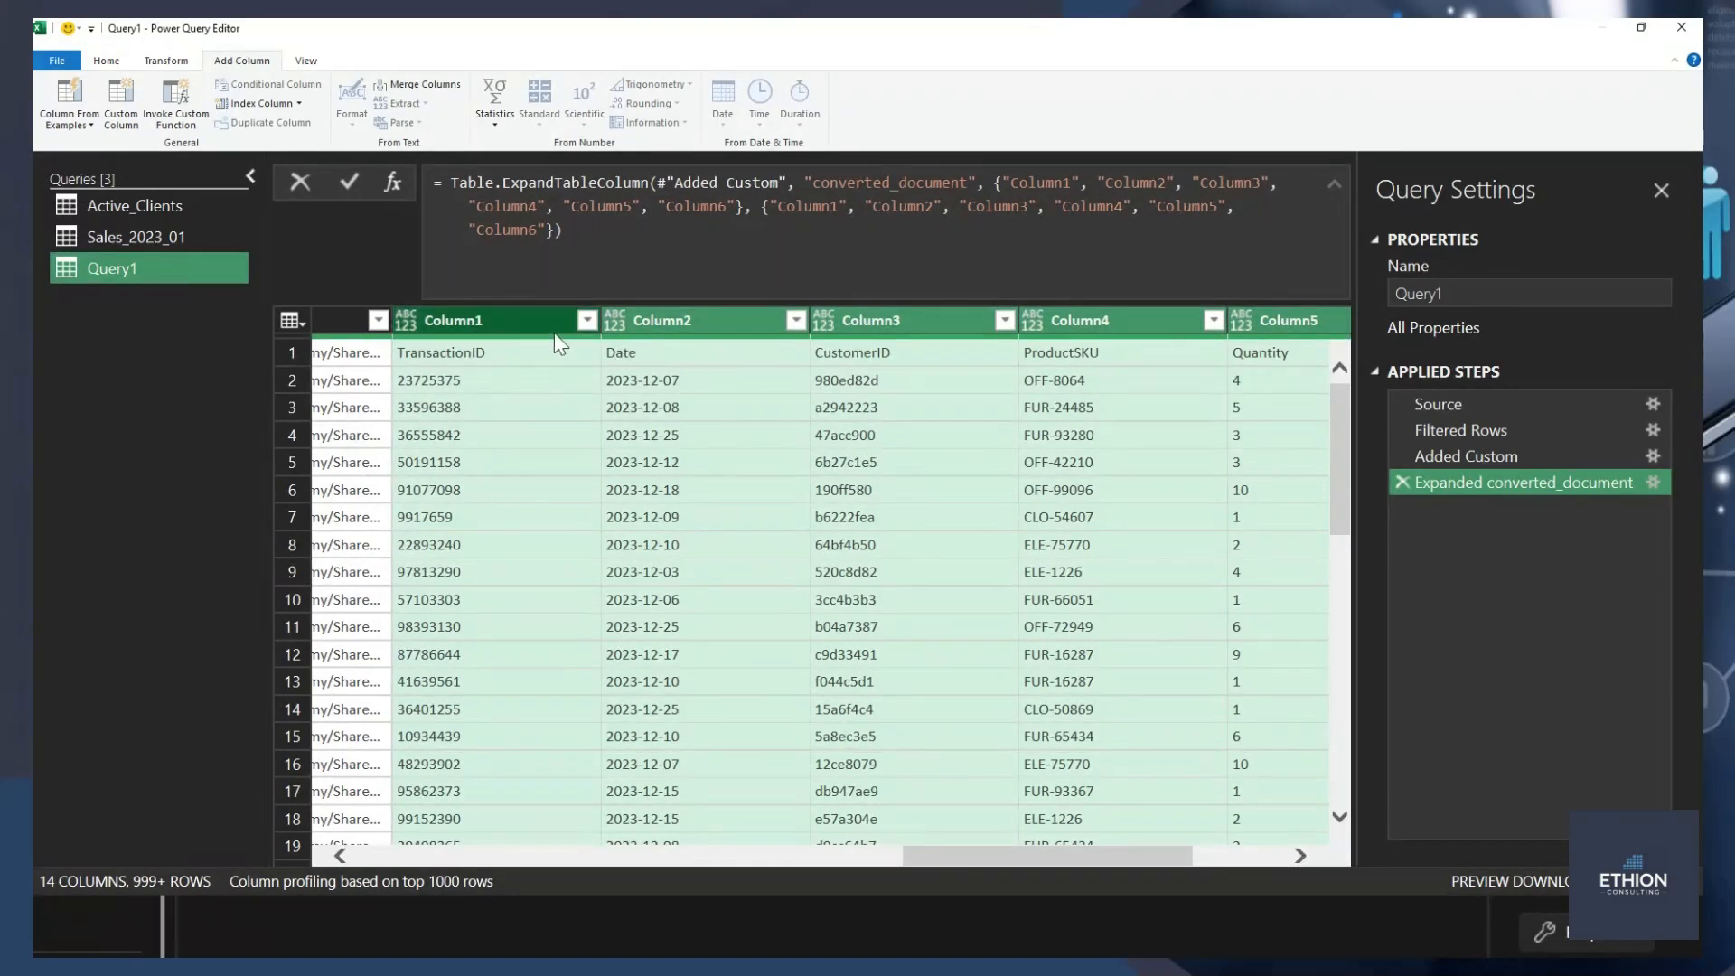
Try using the first row as headers on the expanded table, and remove the type-change and header-promotion steps again.
left_click(294, 322)
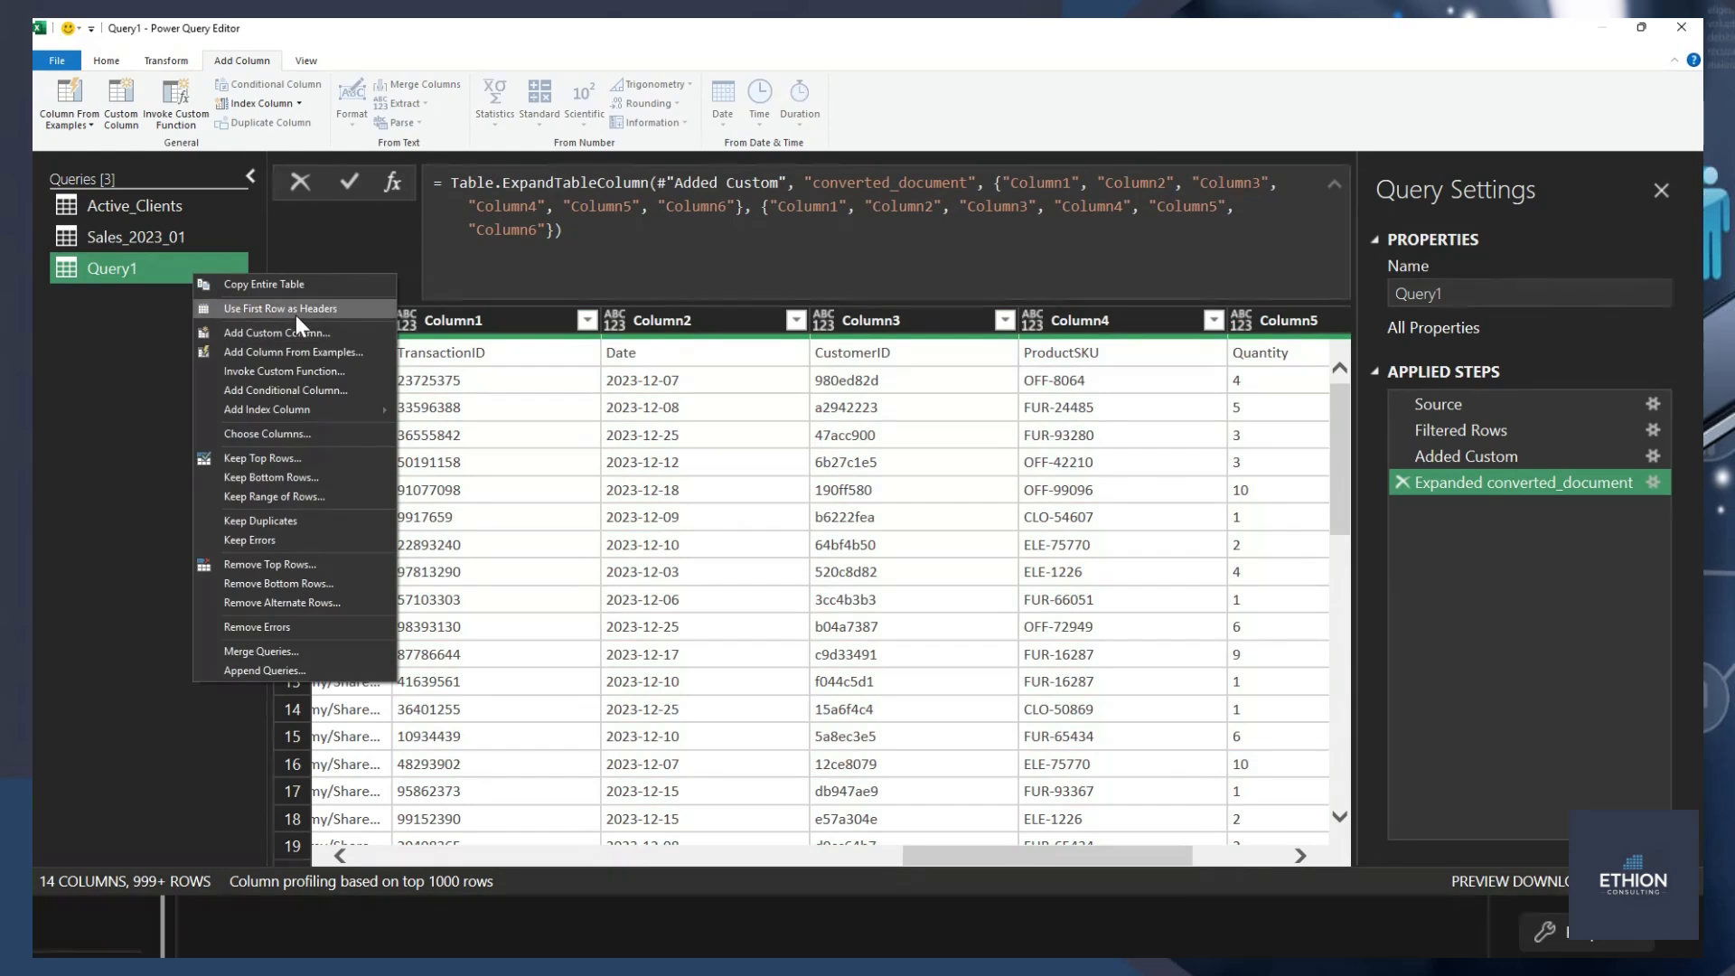
left_click(295, 312)
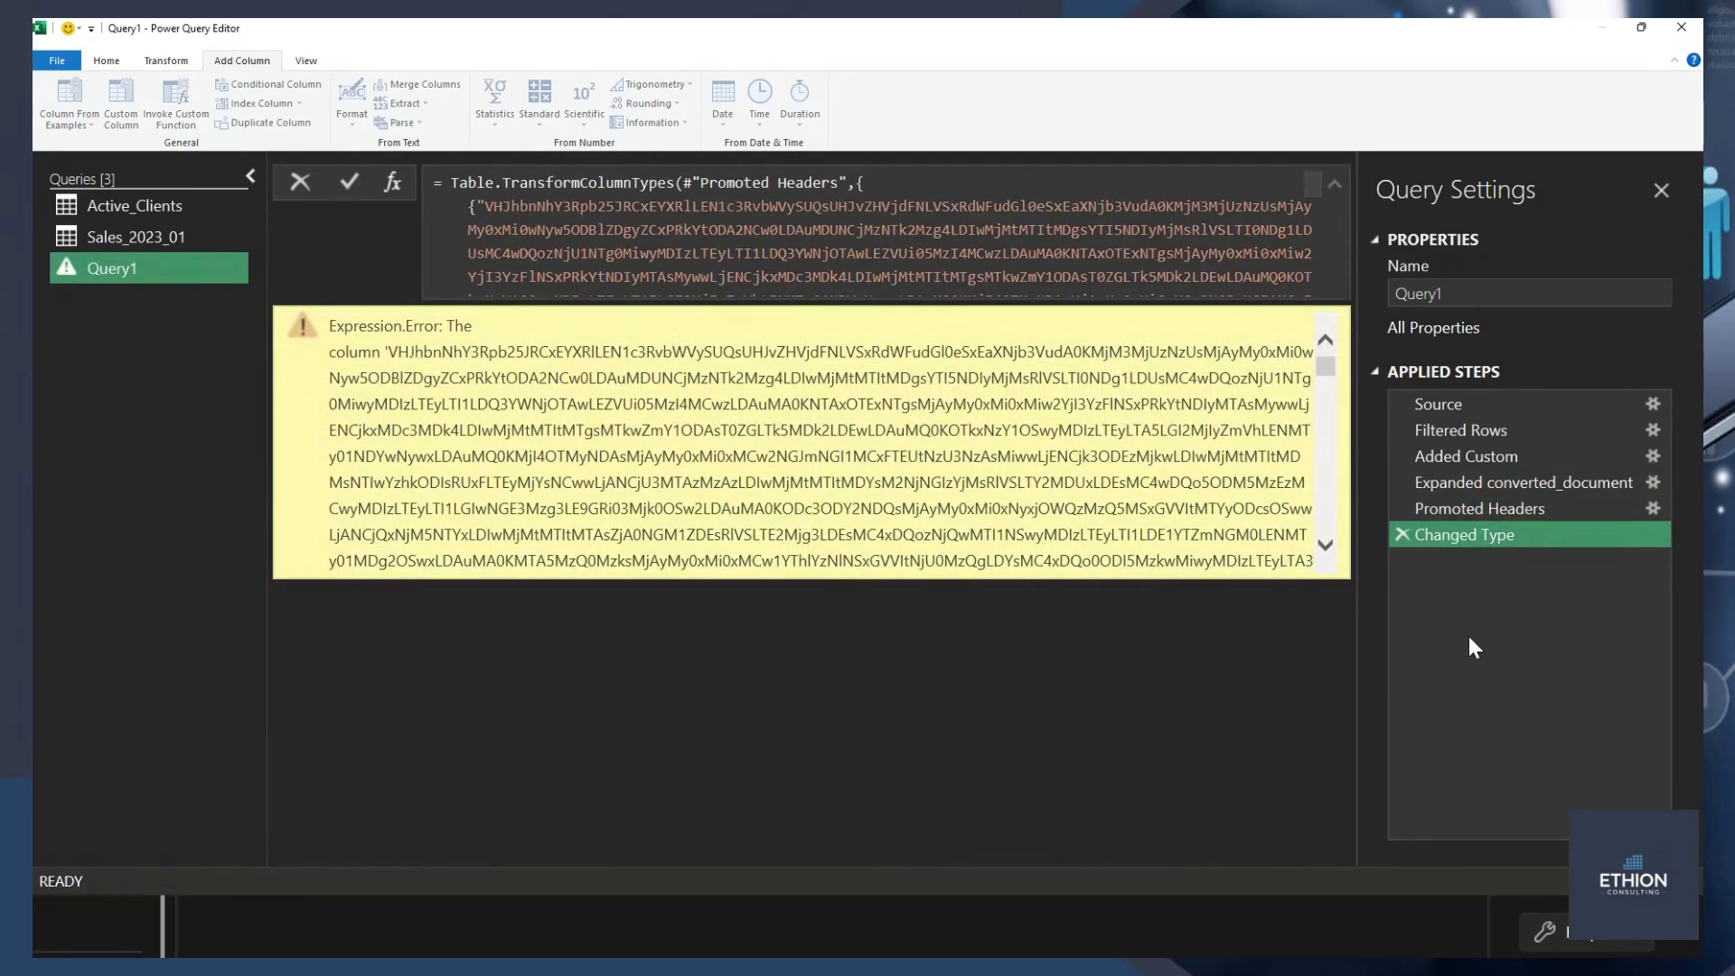
left_click(1401, 533)
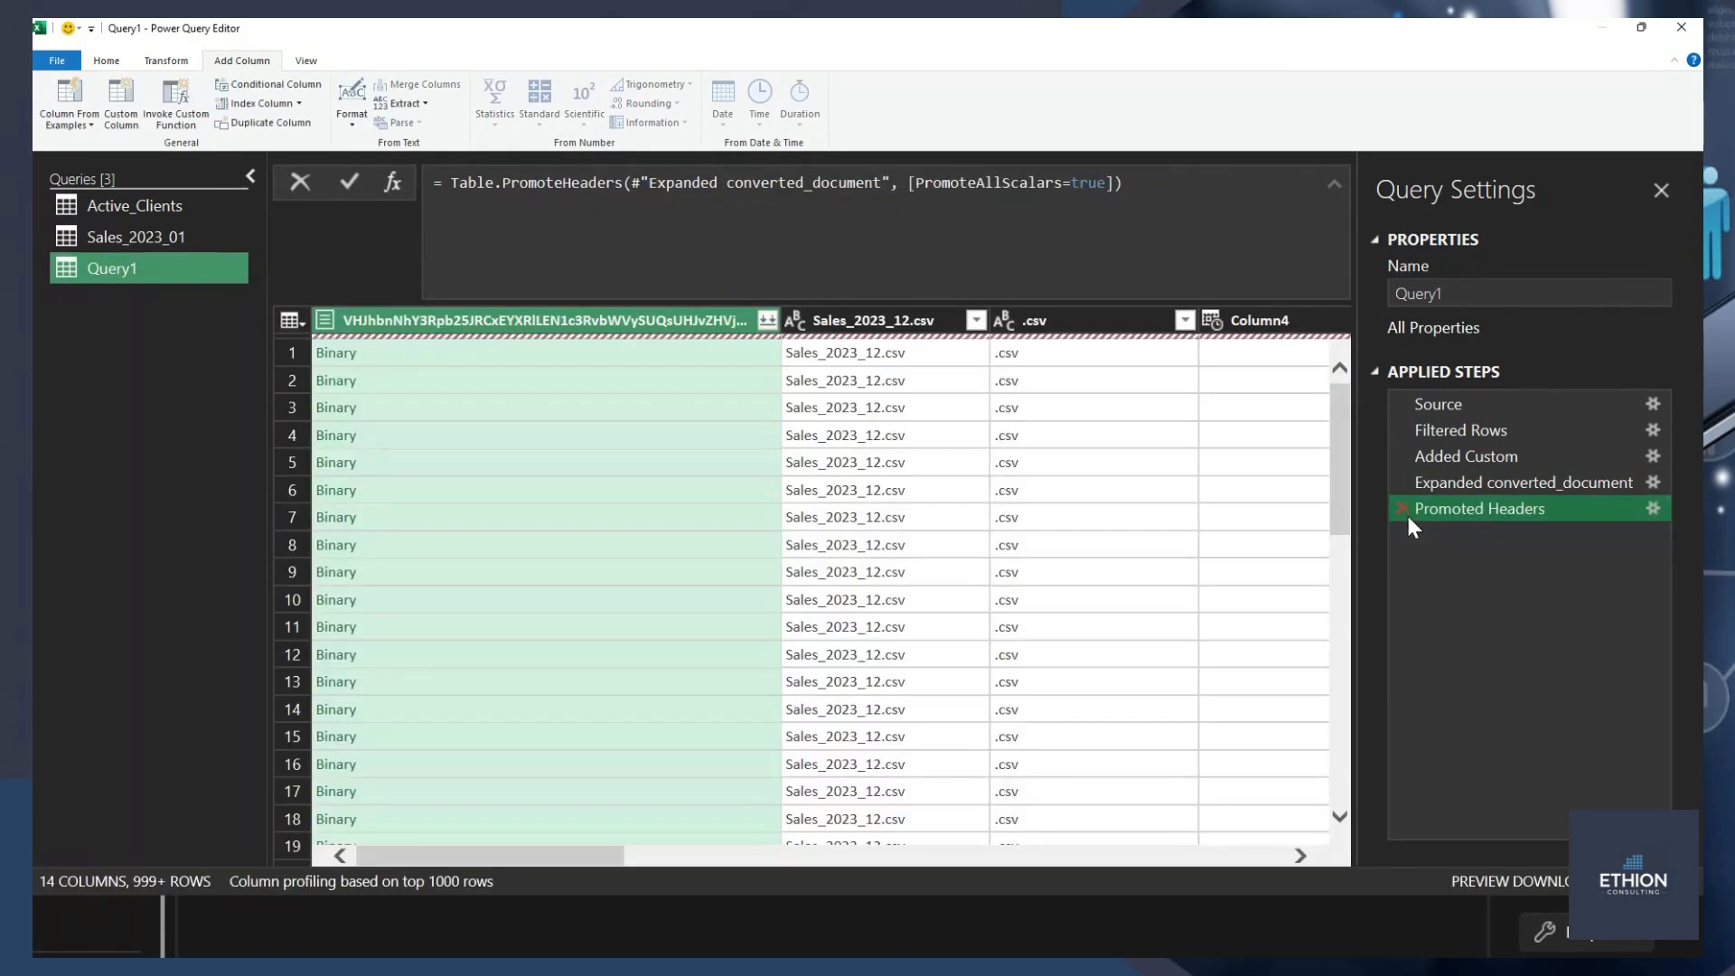
left_click(1401, 510)
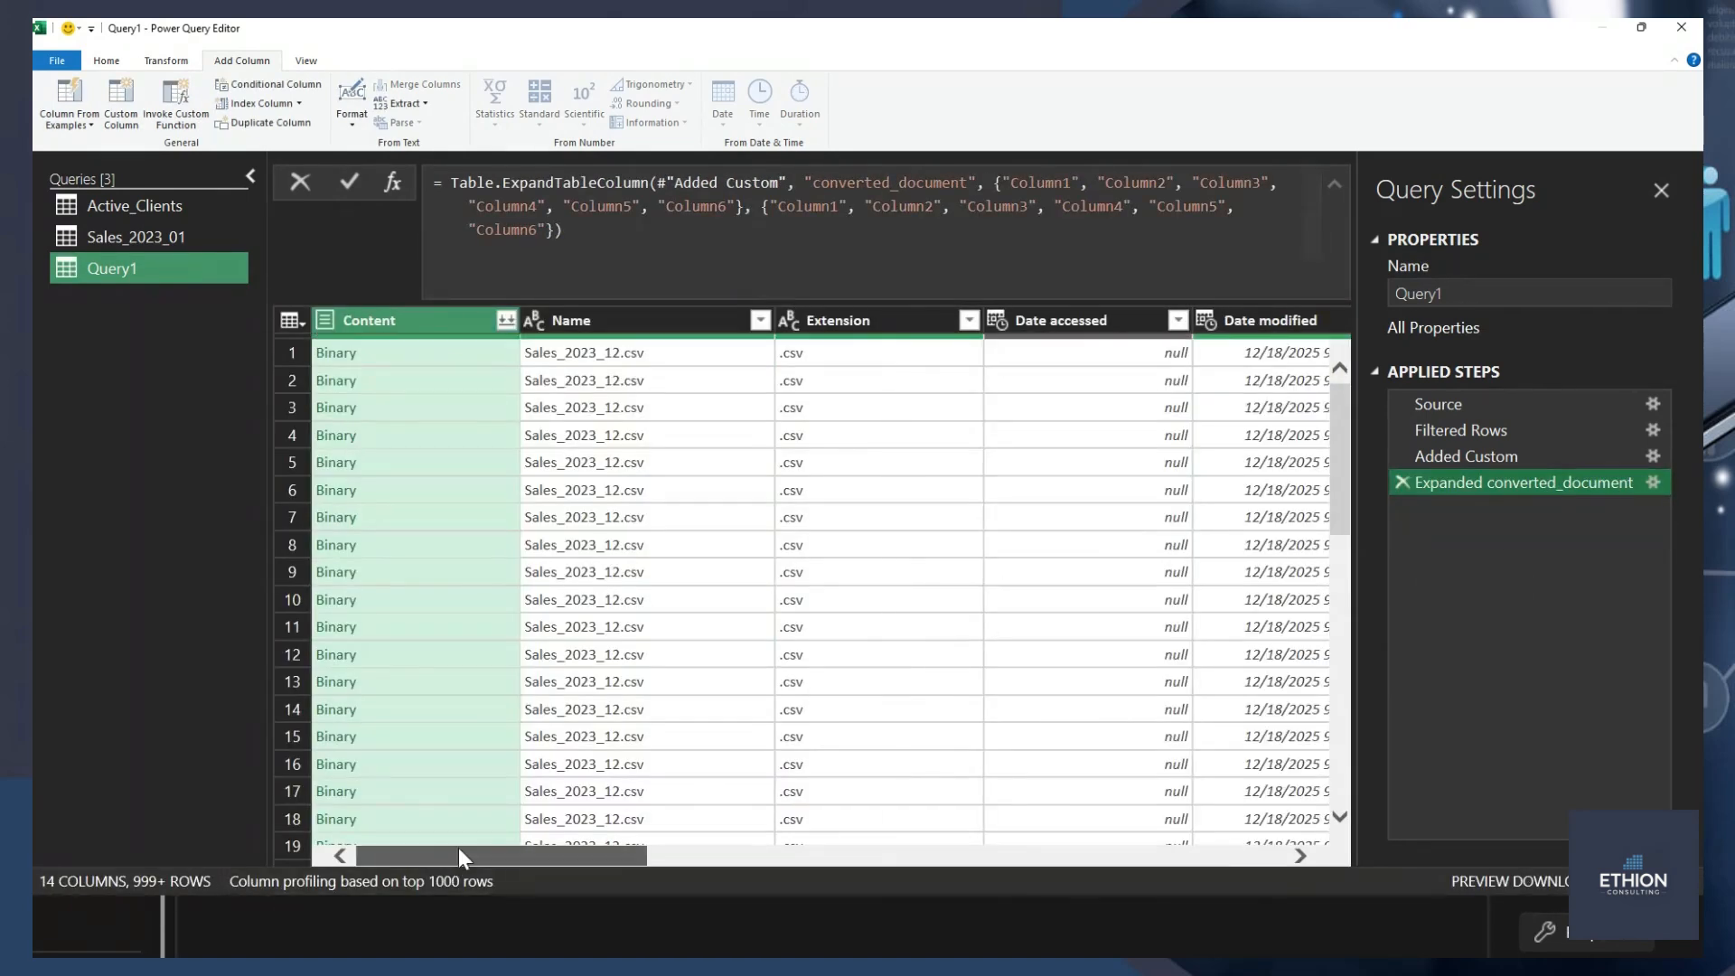
Examine the expanded rows of Column2 to Column6 for how the header values sit among the data.
left_click_drag(458, 855, 1163, 853)
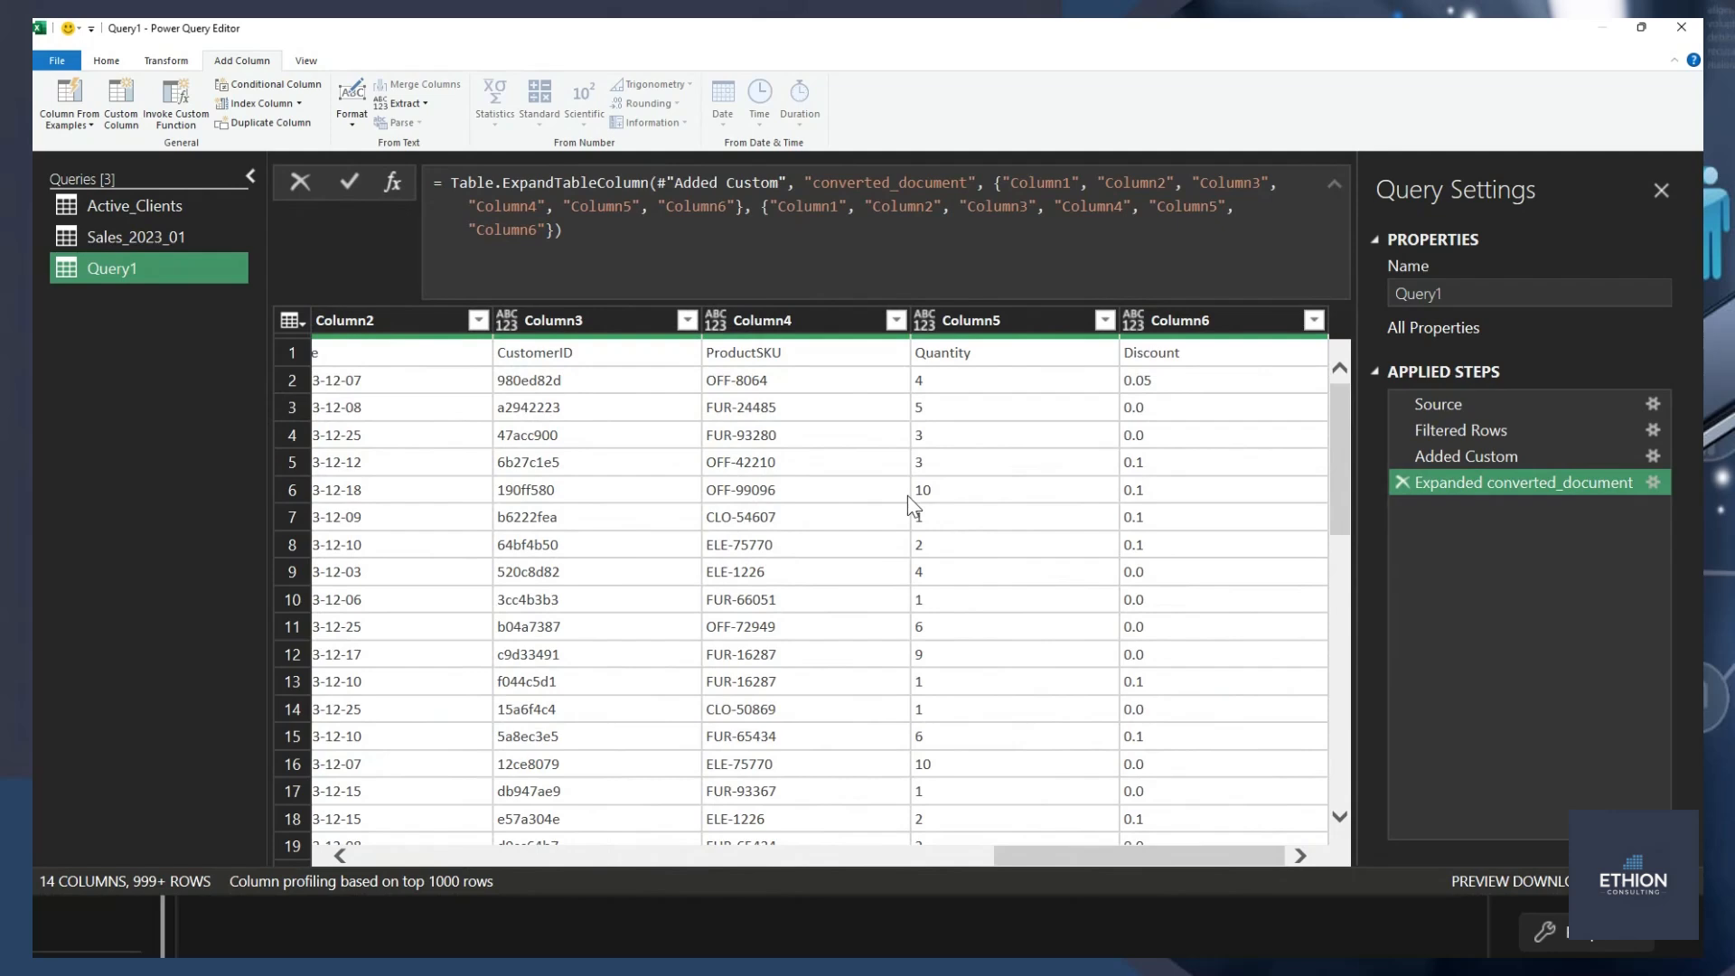
scroll(907, 495, "down", 4)
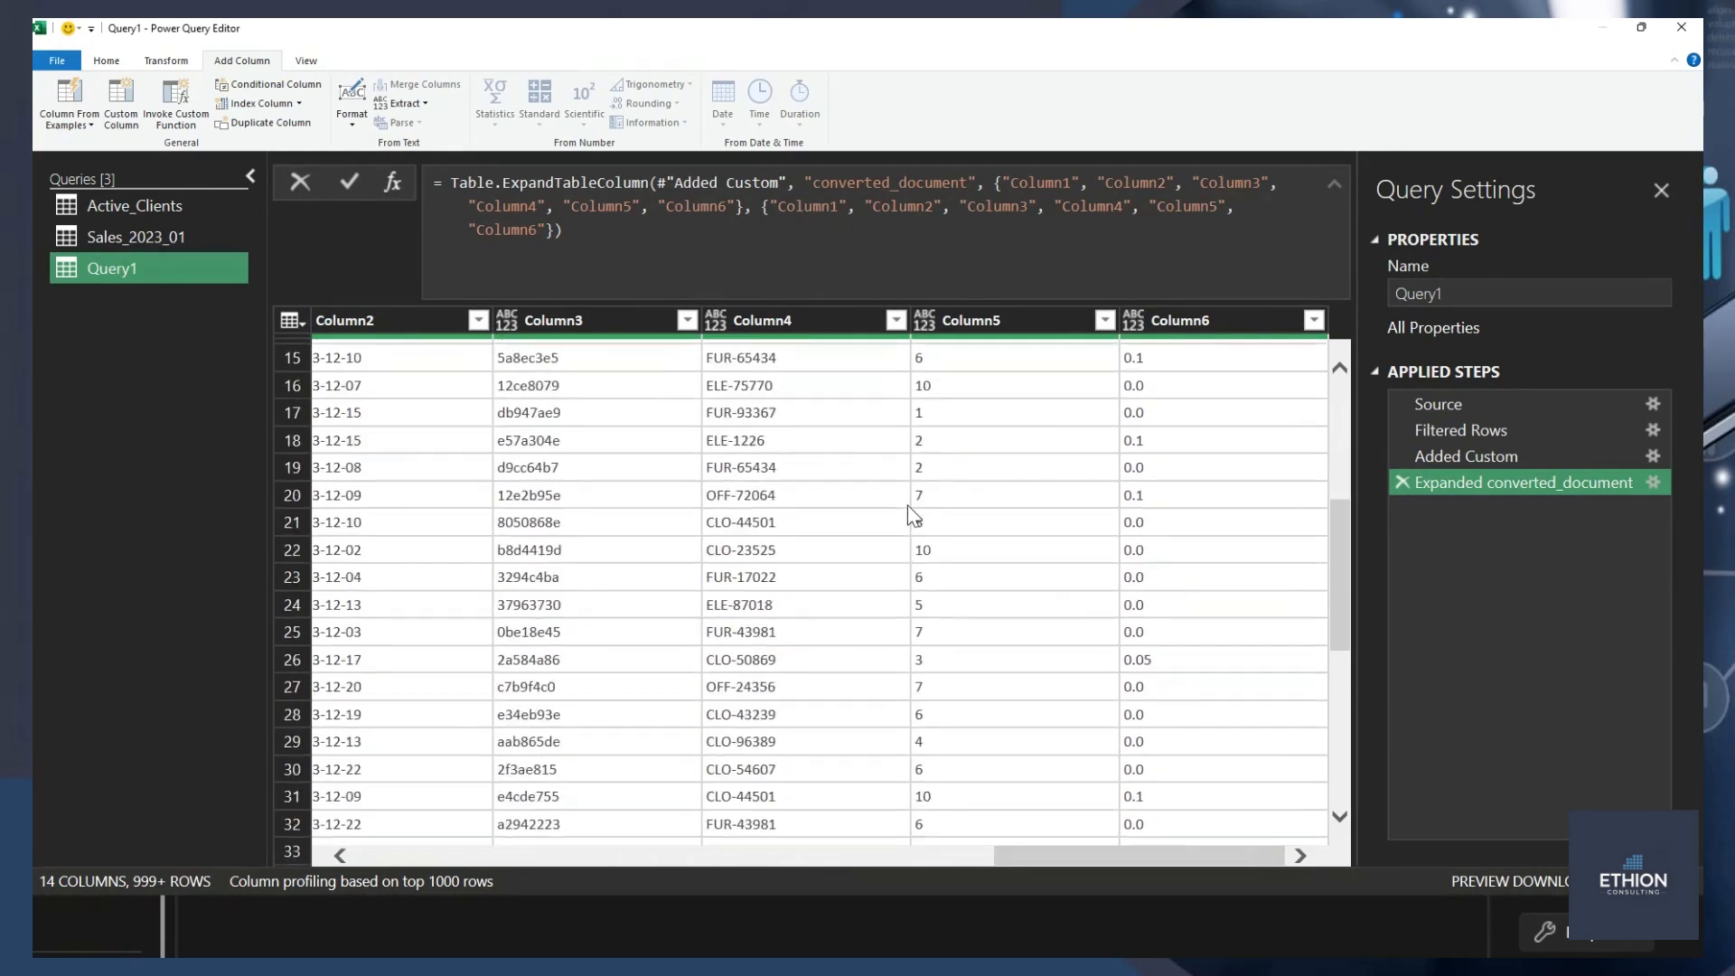
scroll(912, 515, "down", 19)
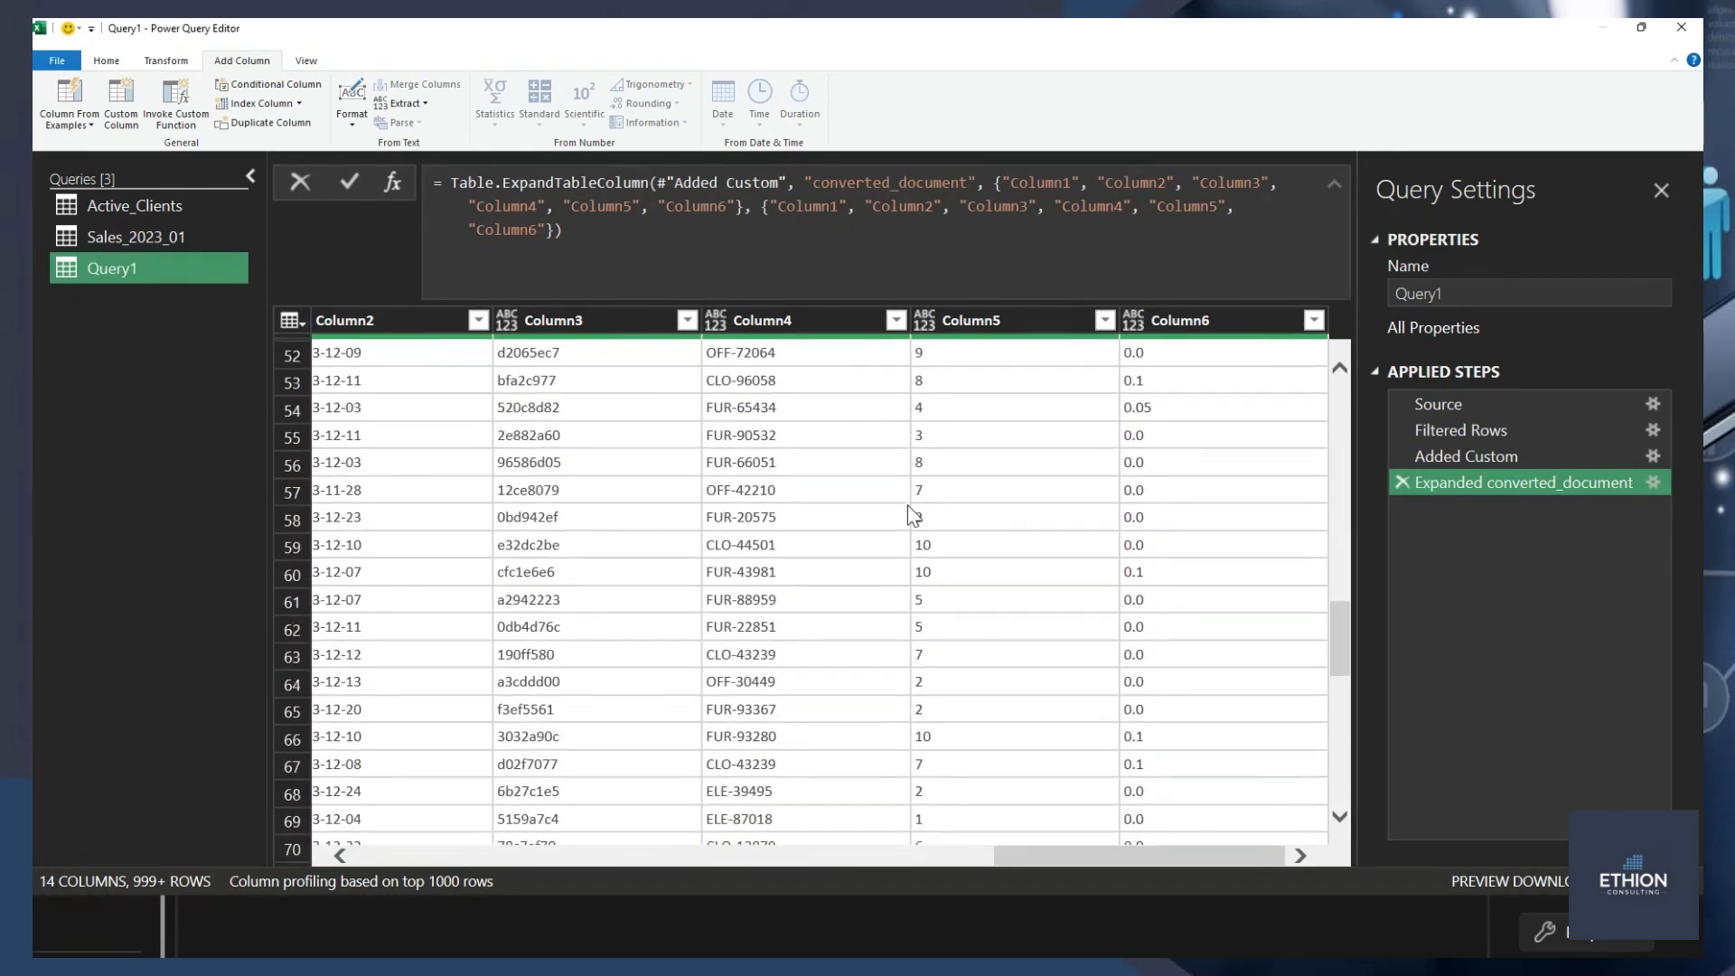
scroll(907, 506, "down", 20)
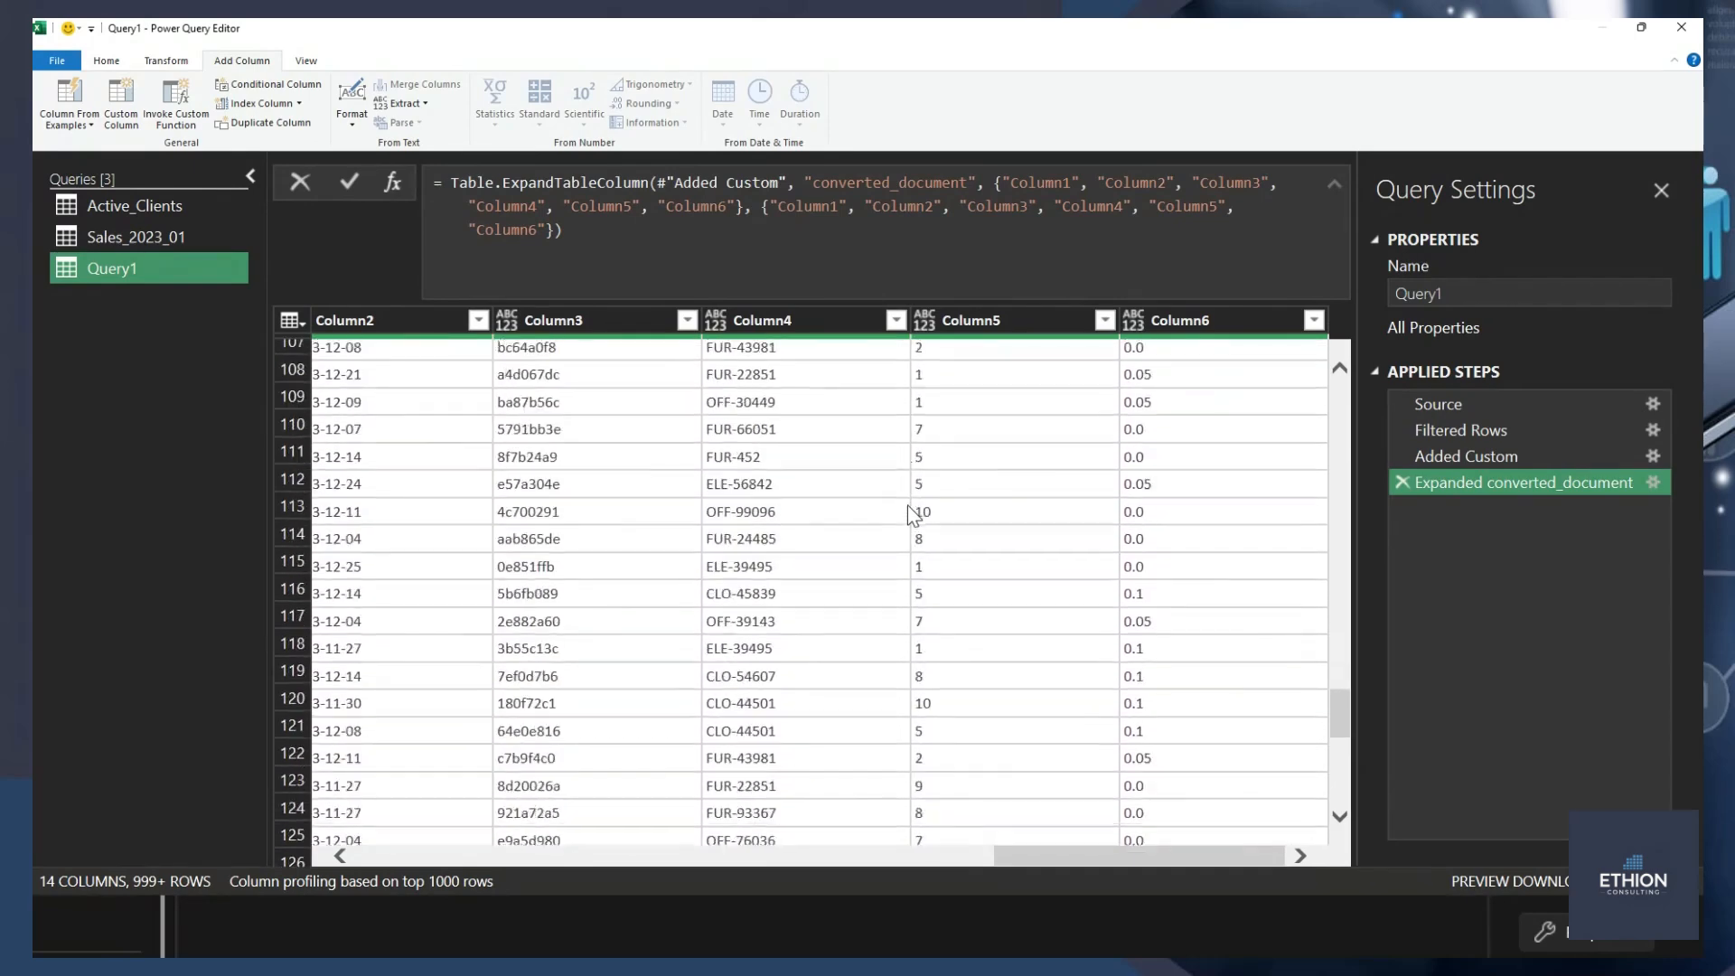
scroll(907, 505, "down", 20)
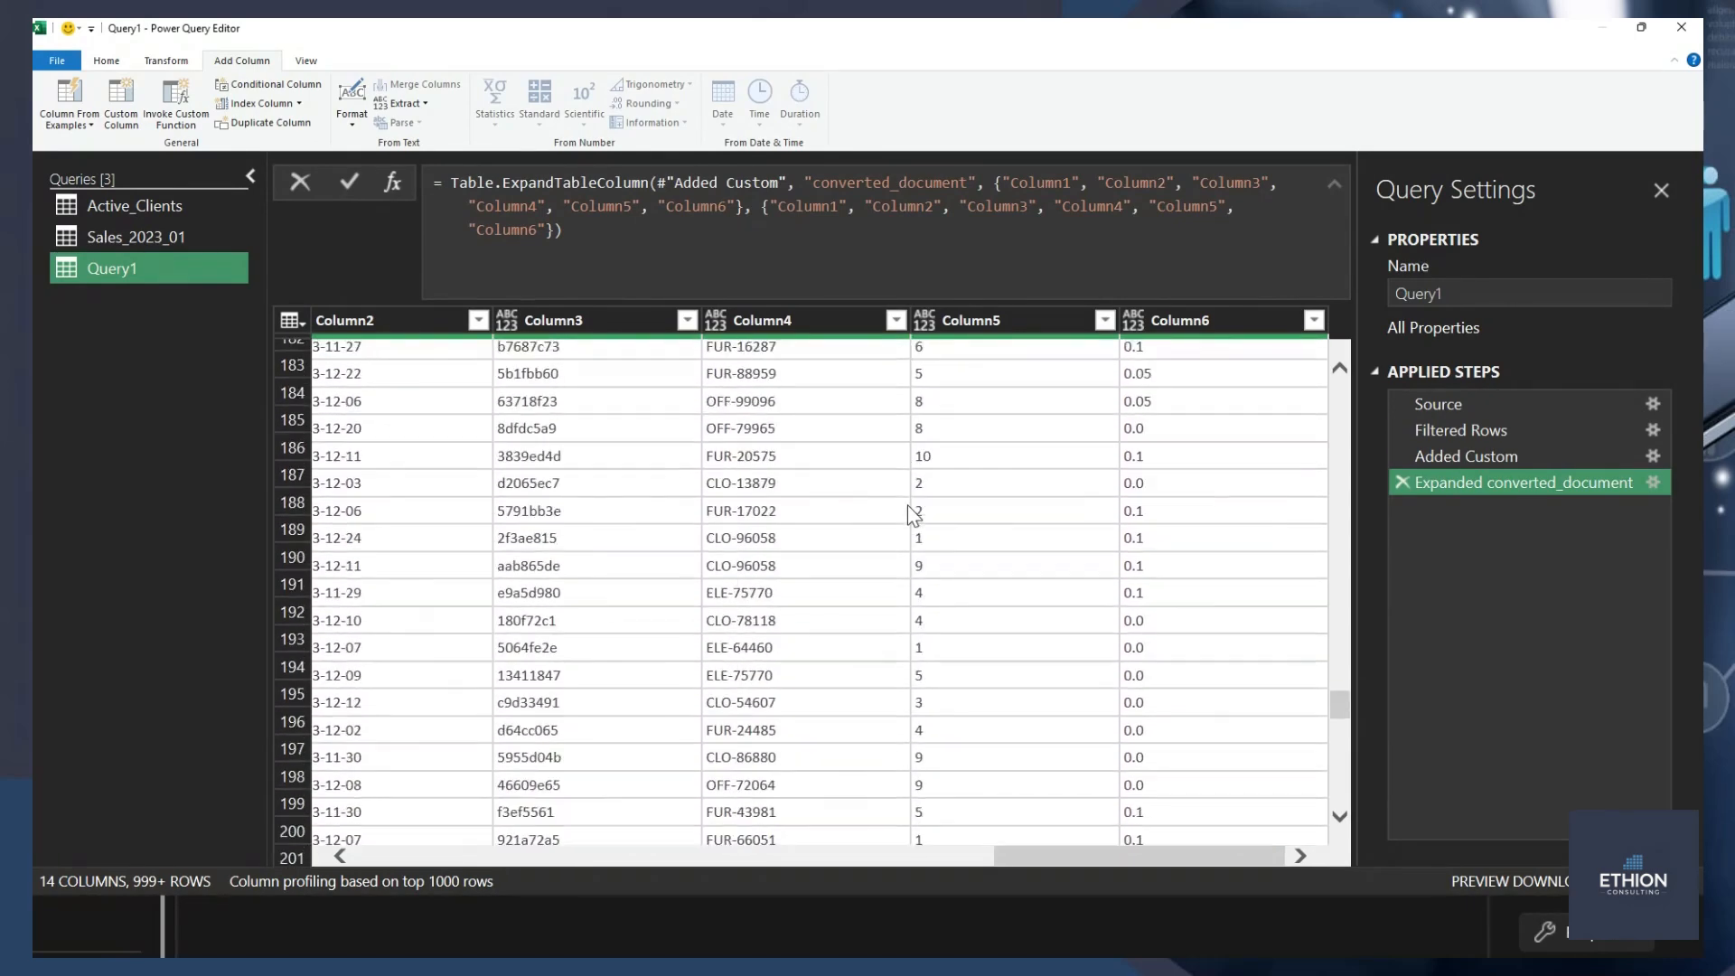
scroll(907, 506, "down", 5)
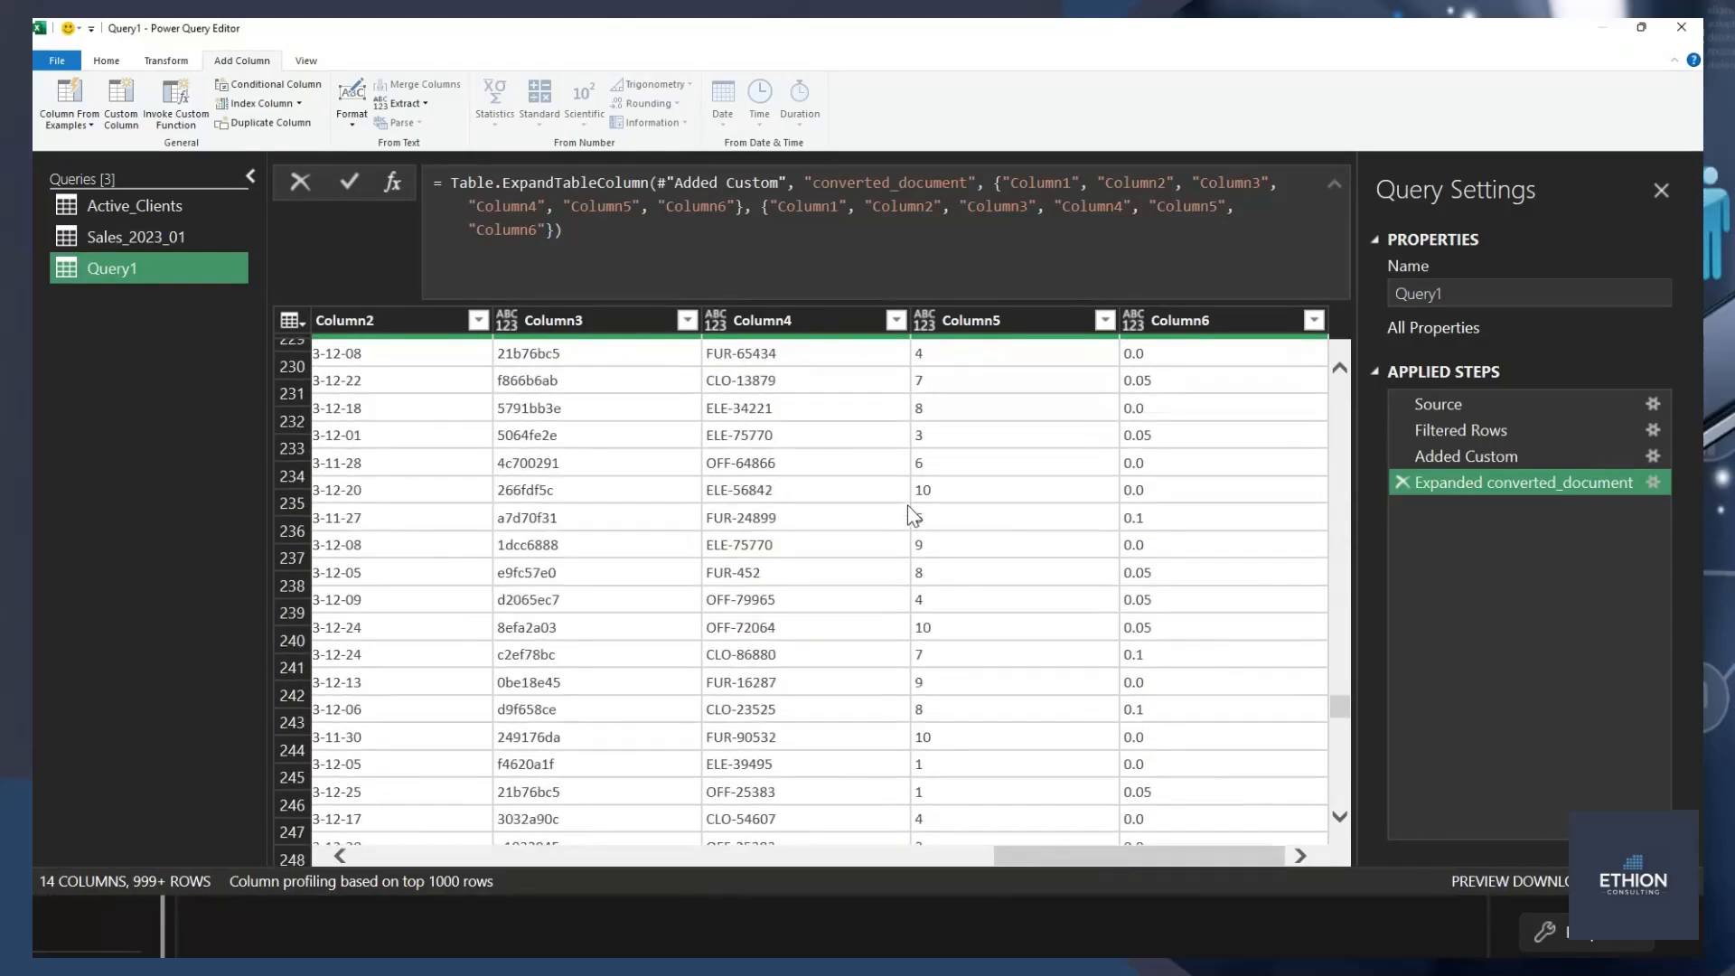
left_click_drag(1340, 694, 1339, 395)
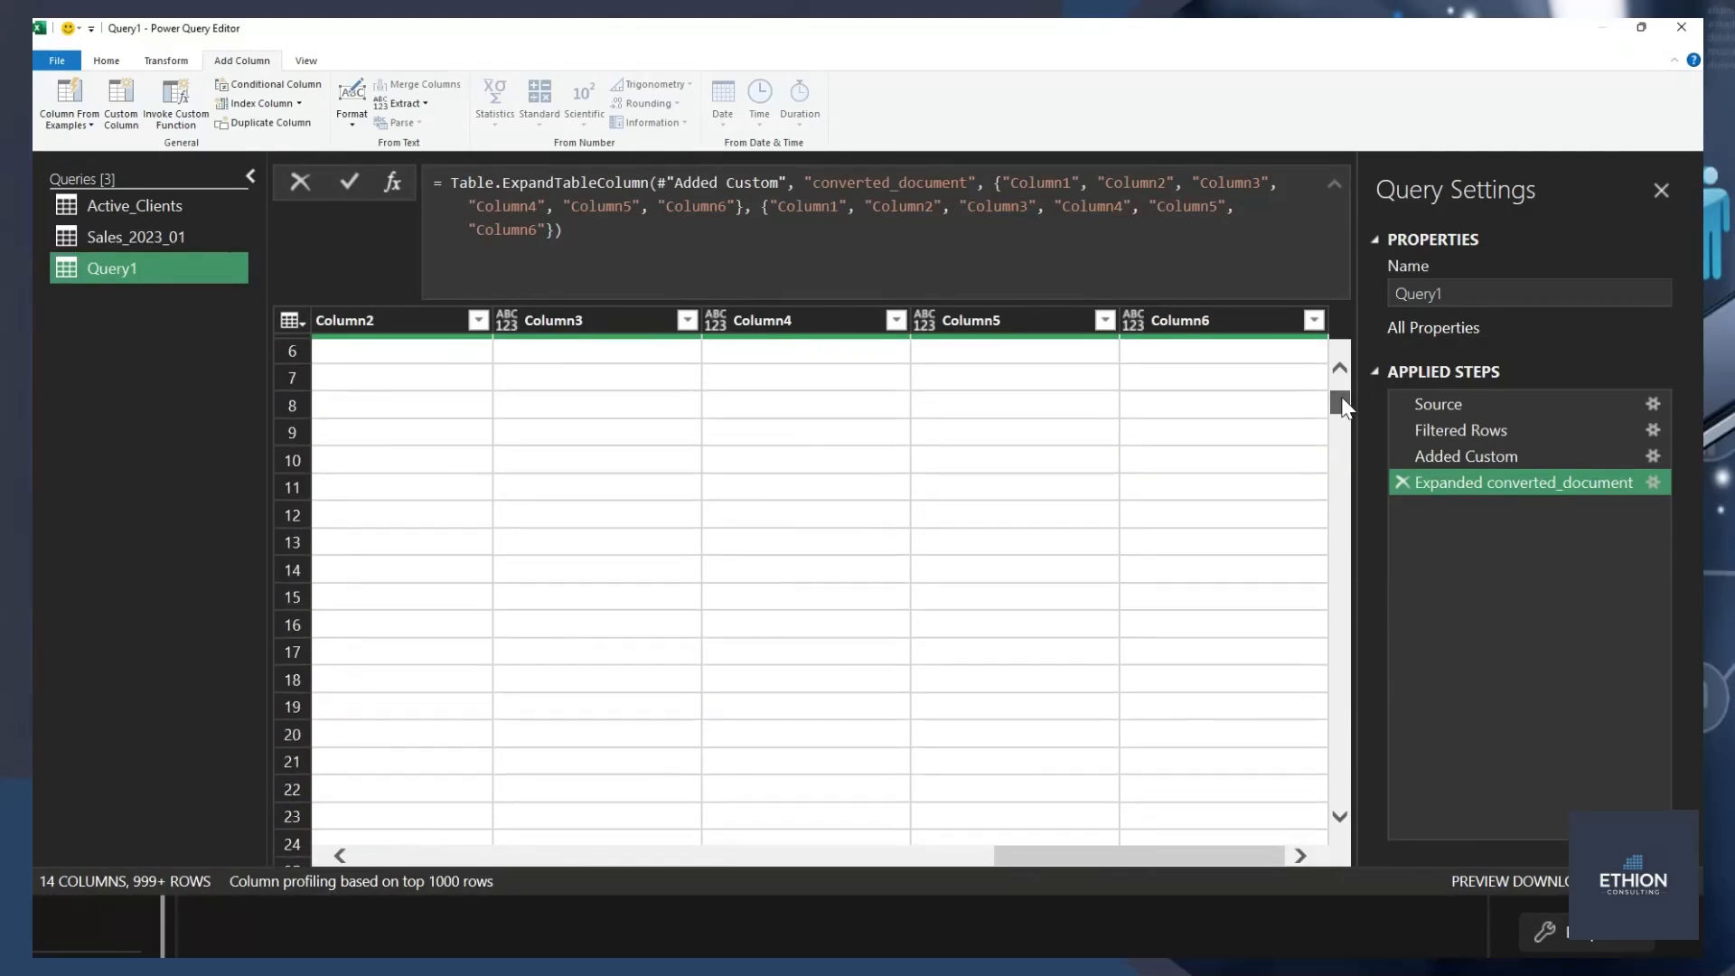
Filter Column3 to rows equal to "CustomerID" and review the header row against each source file name.
right_click(589, 354)
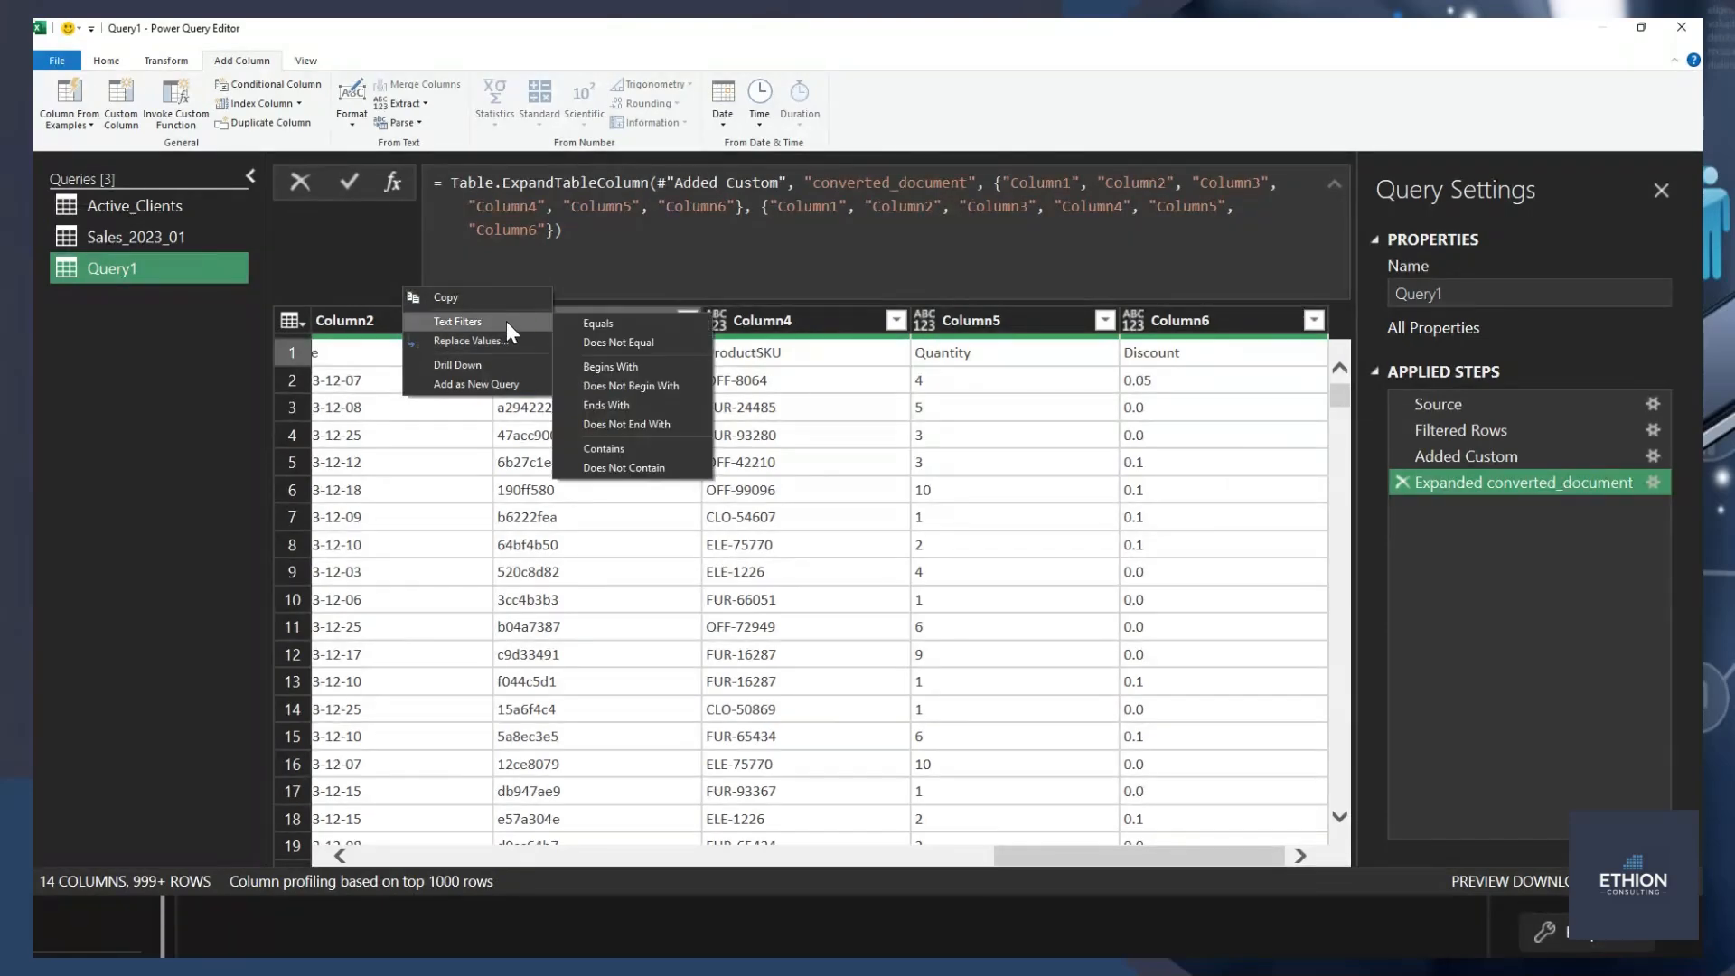
left_click(627, 322)
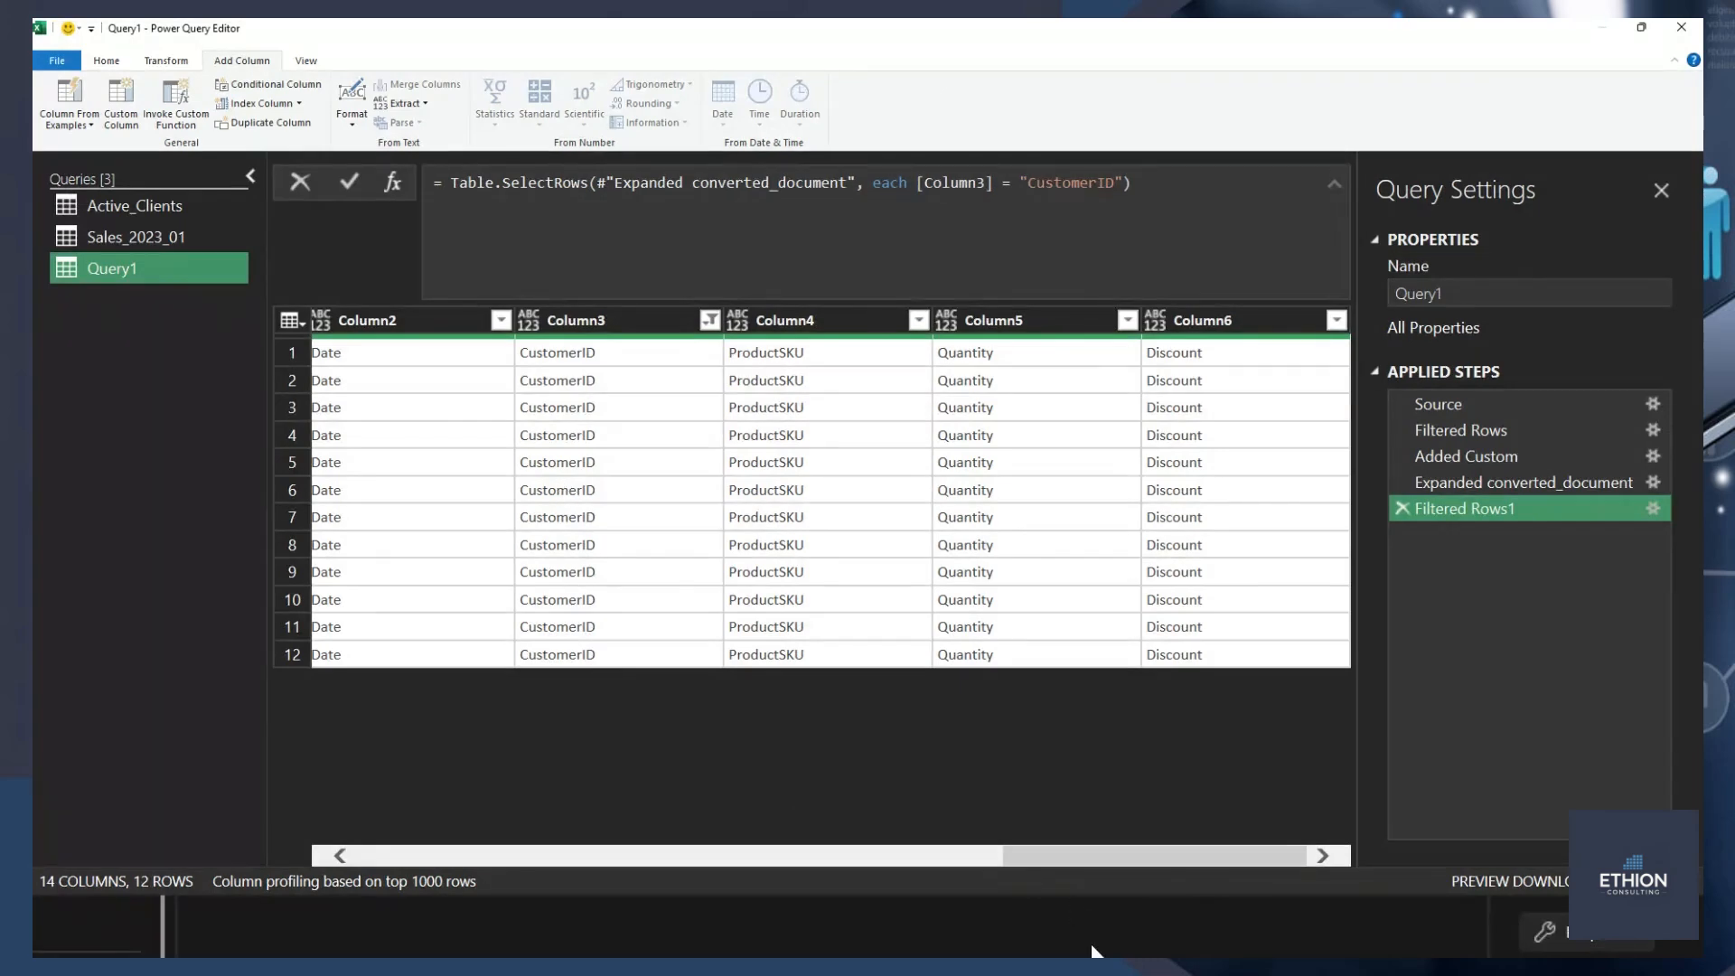
left_click_drag(1137, 852, 478, 899)
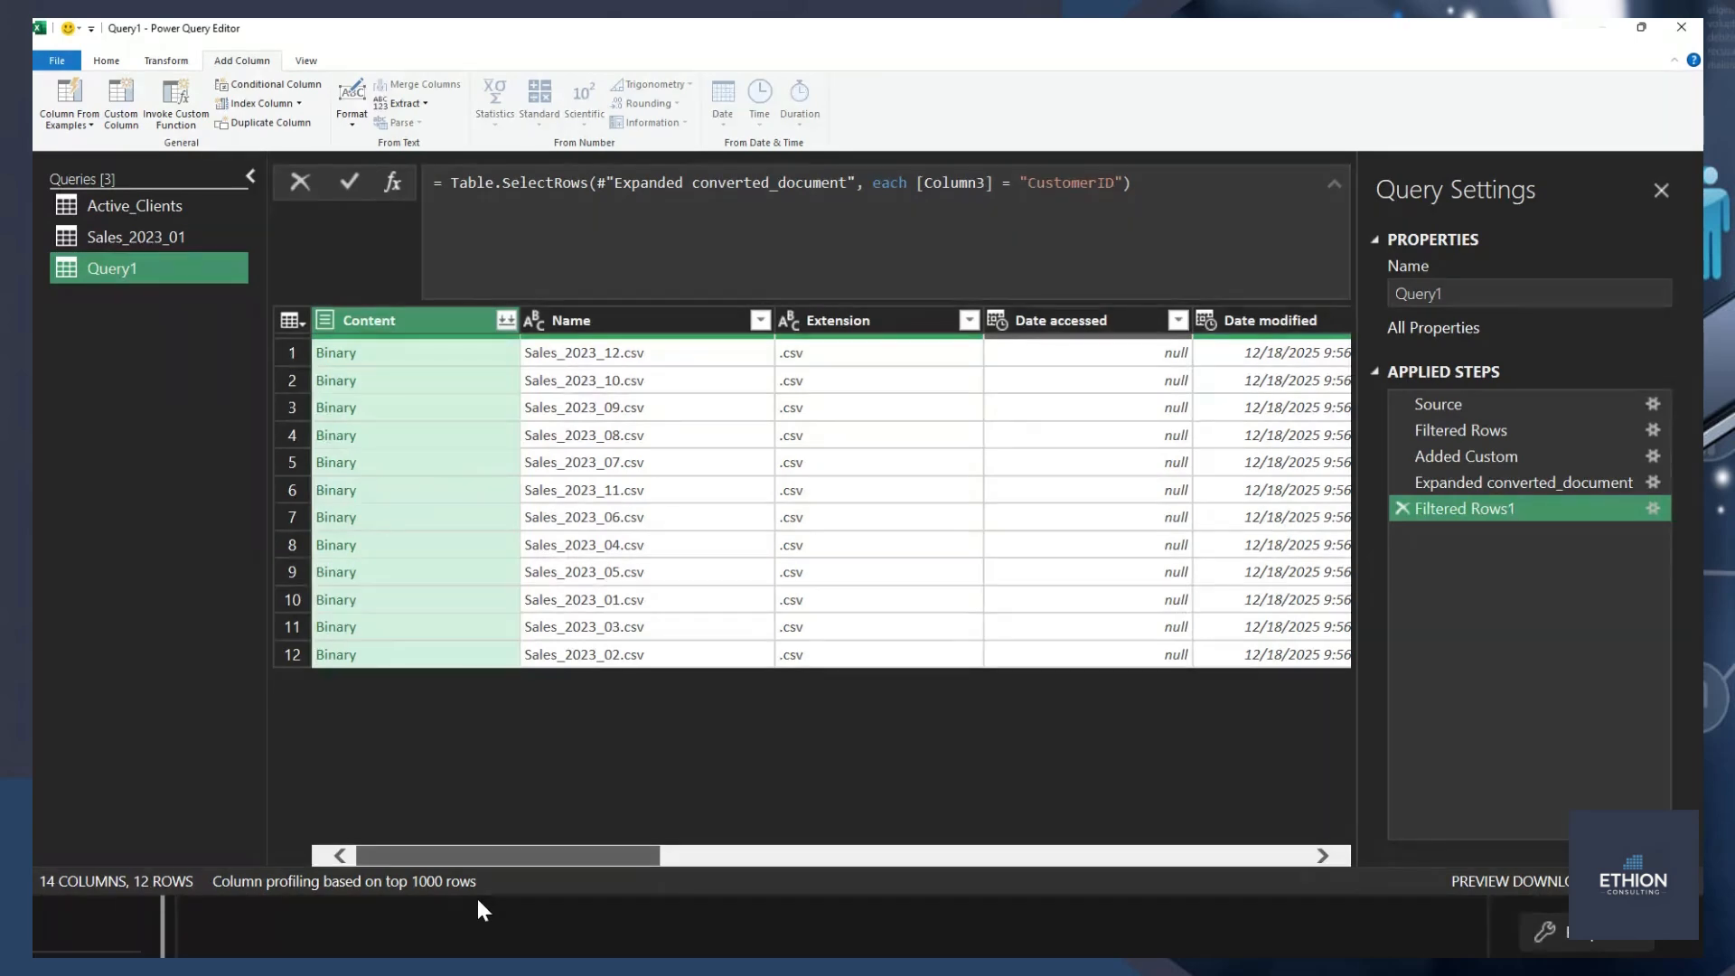
left_click_drag(475, 894, 1027, 871)
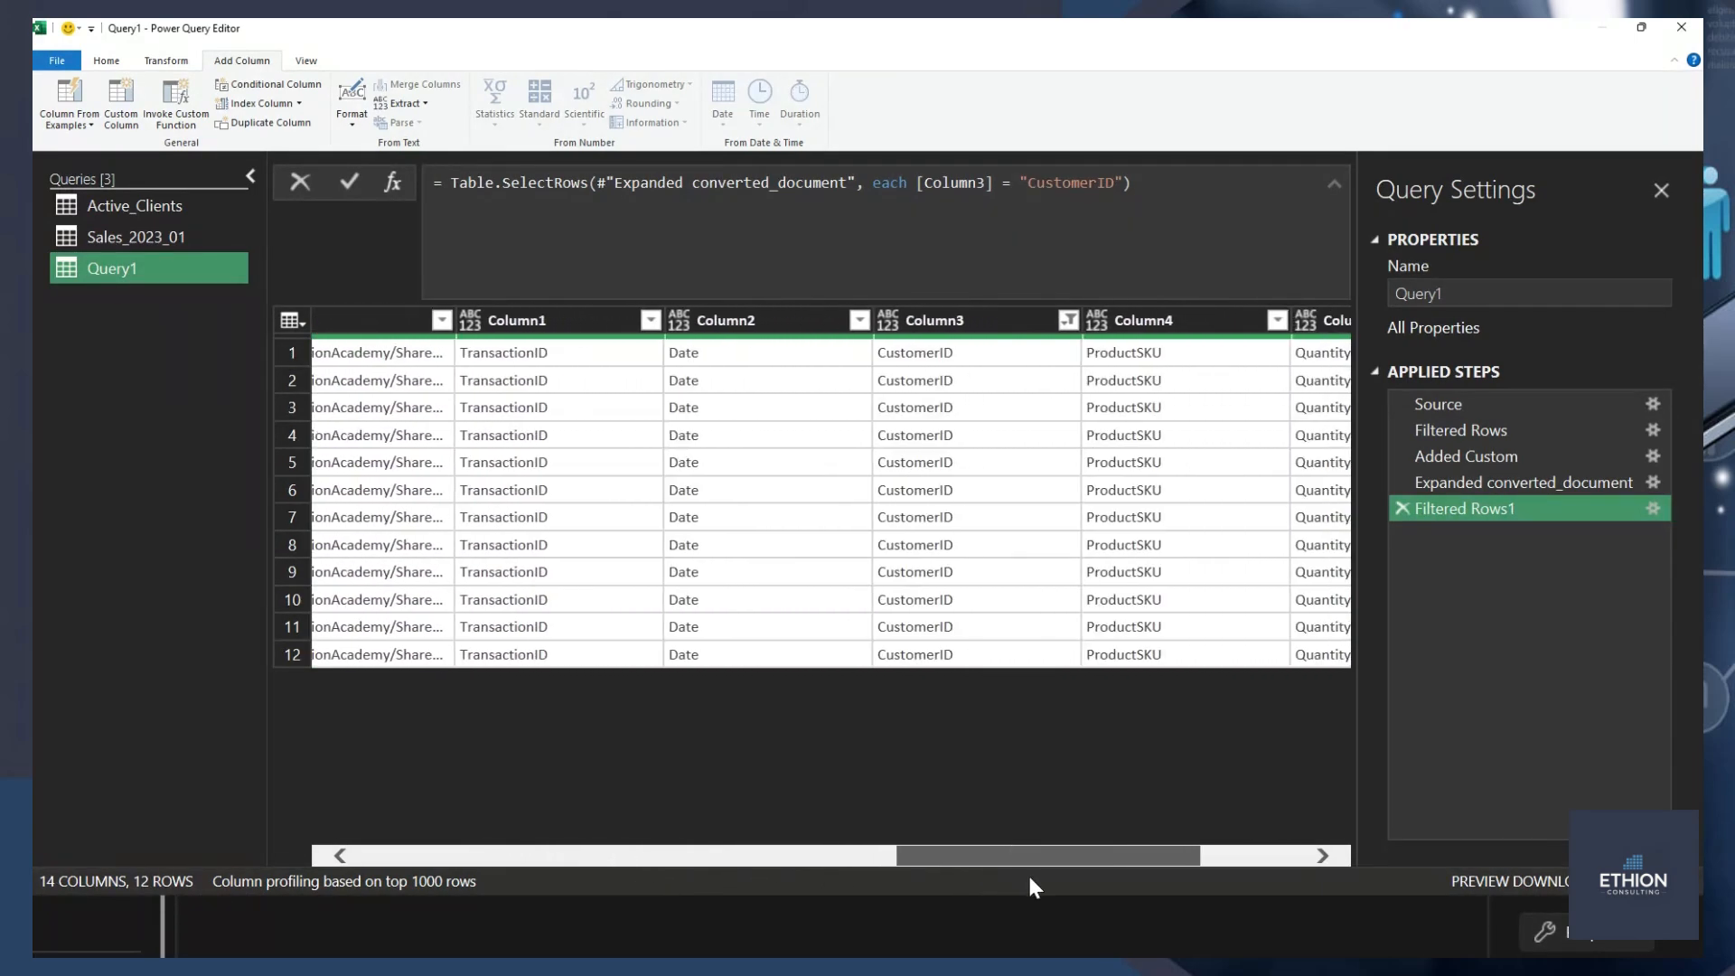
left_click(538, 333)
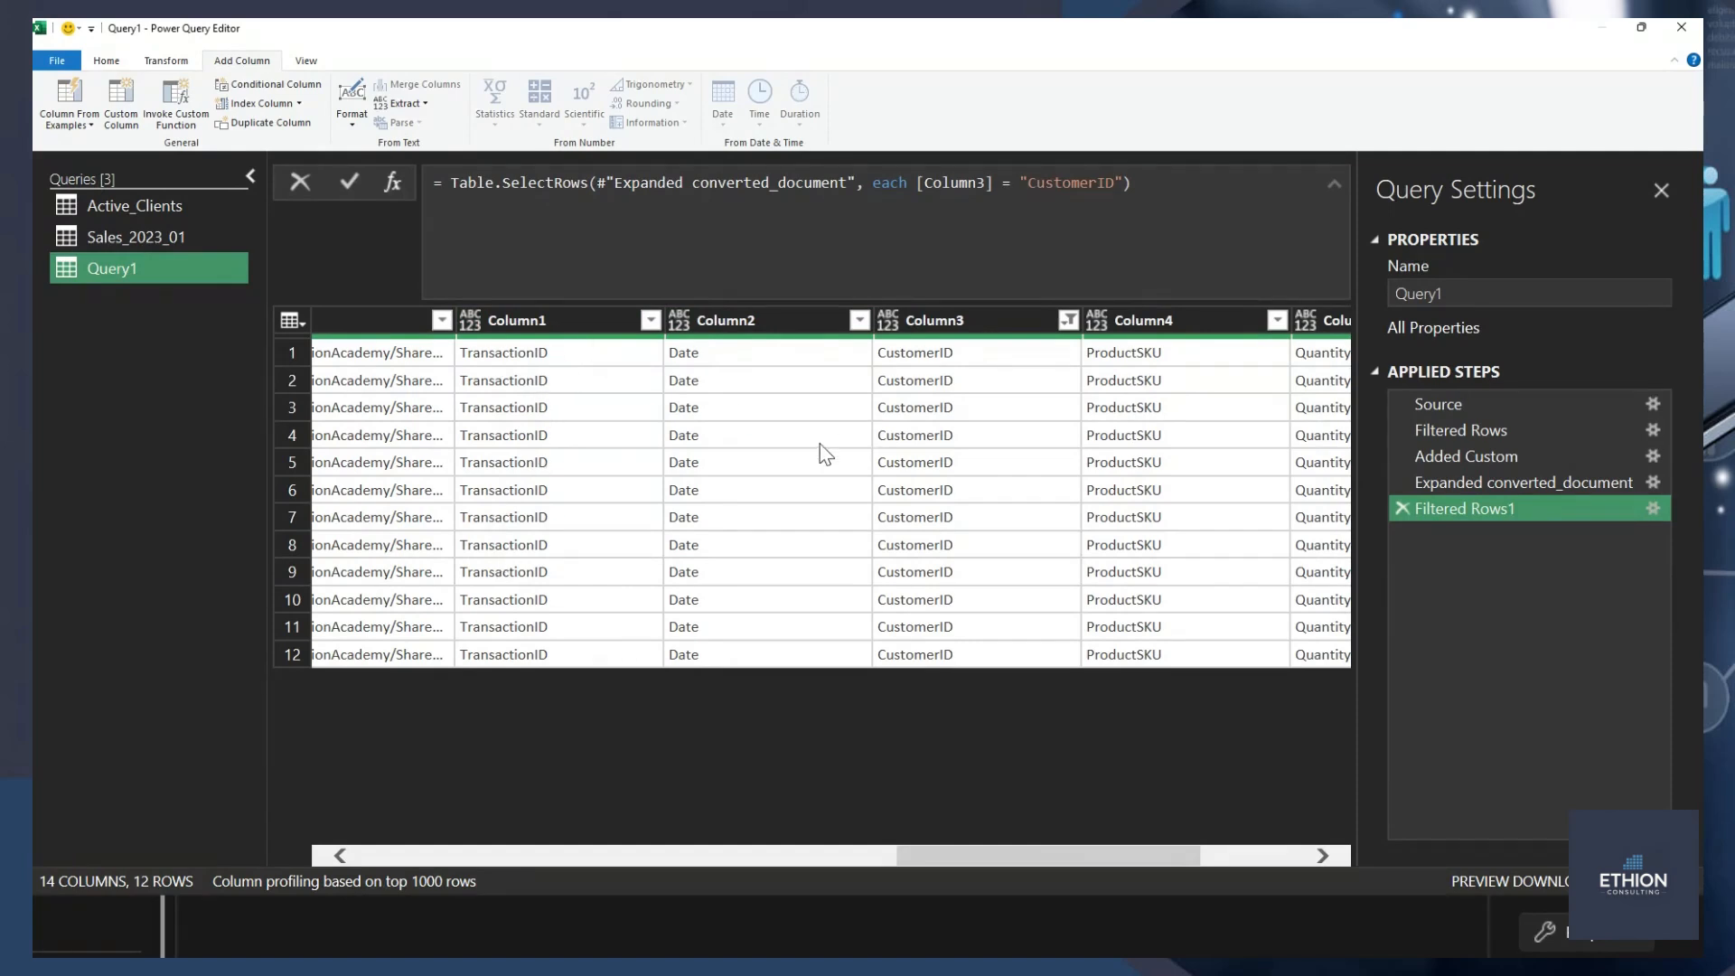
Remove the Column3 filter and the converted_document expansion from the applied steps.
left_click(1401, 510)
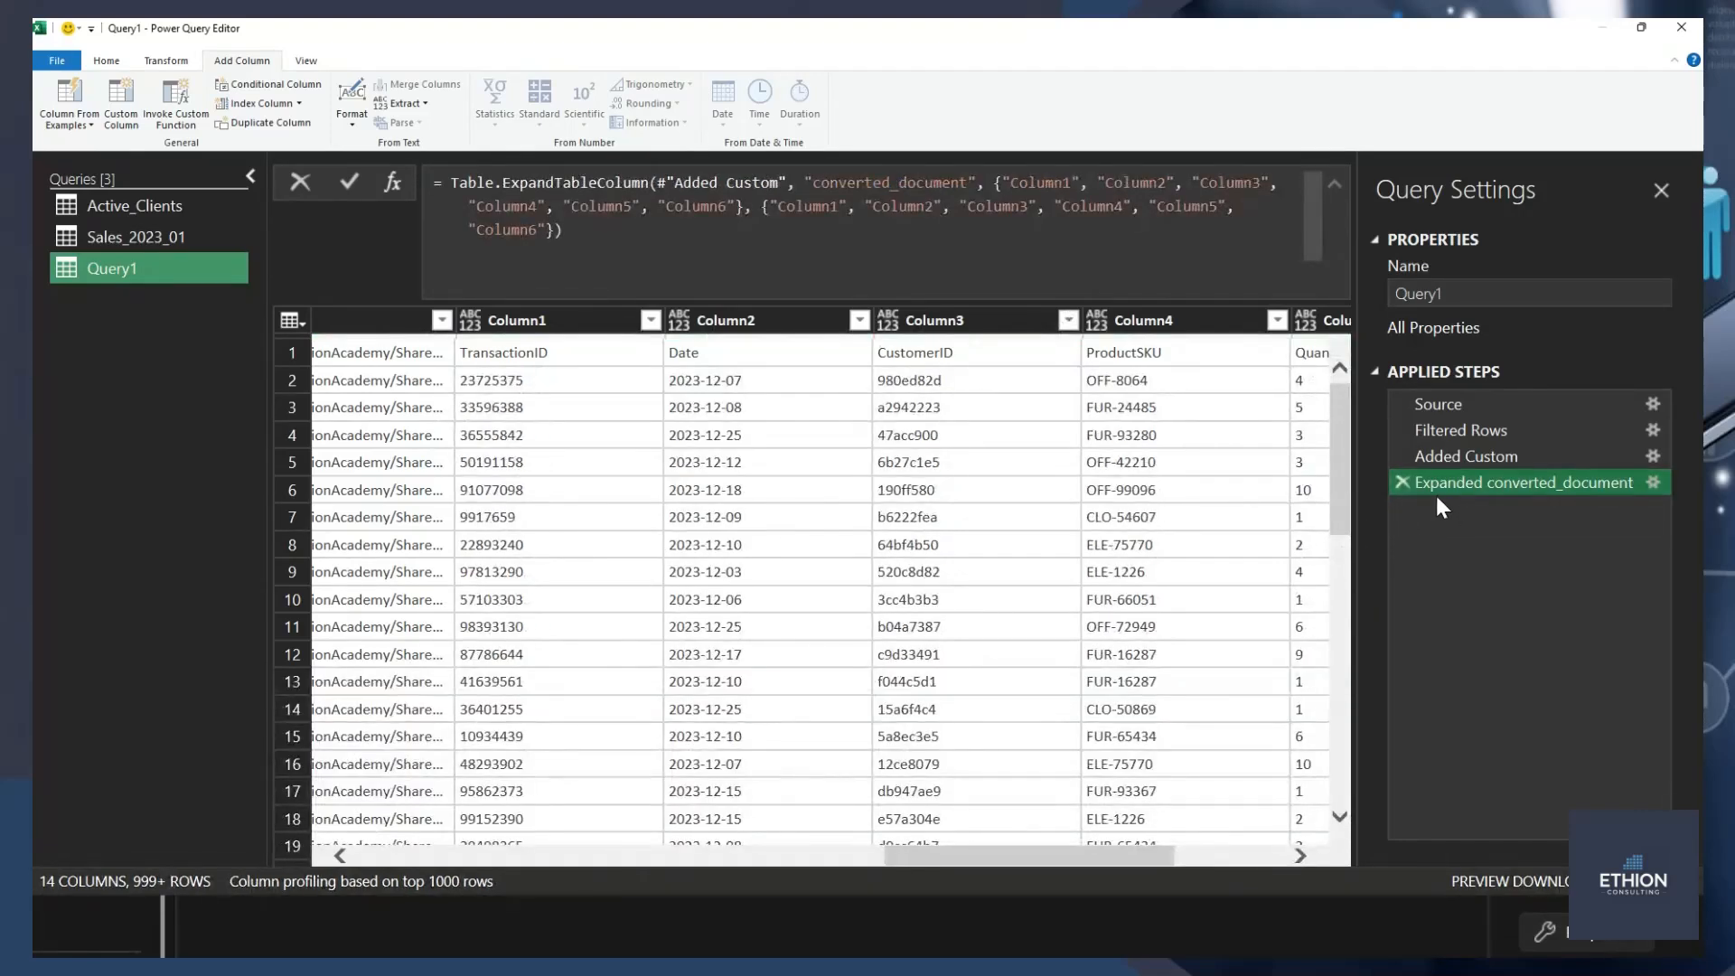
left_click(1400, 485)
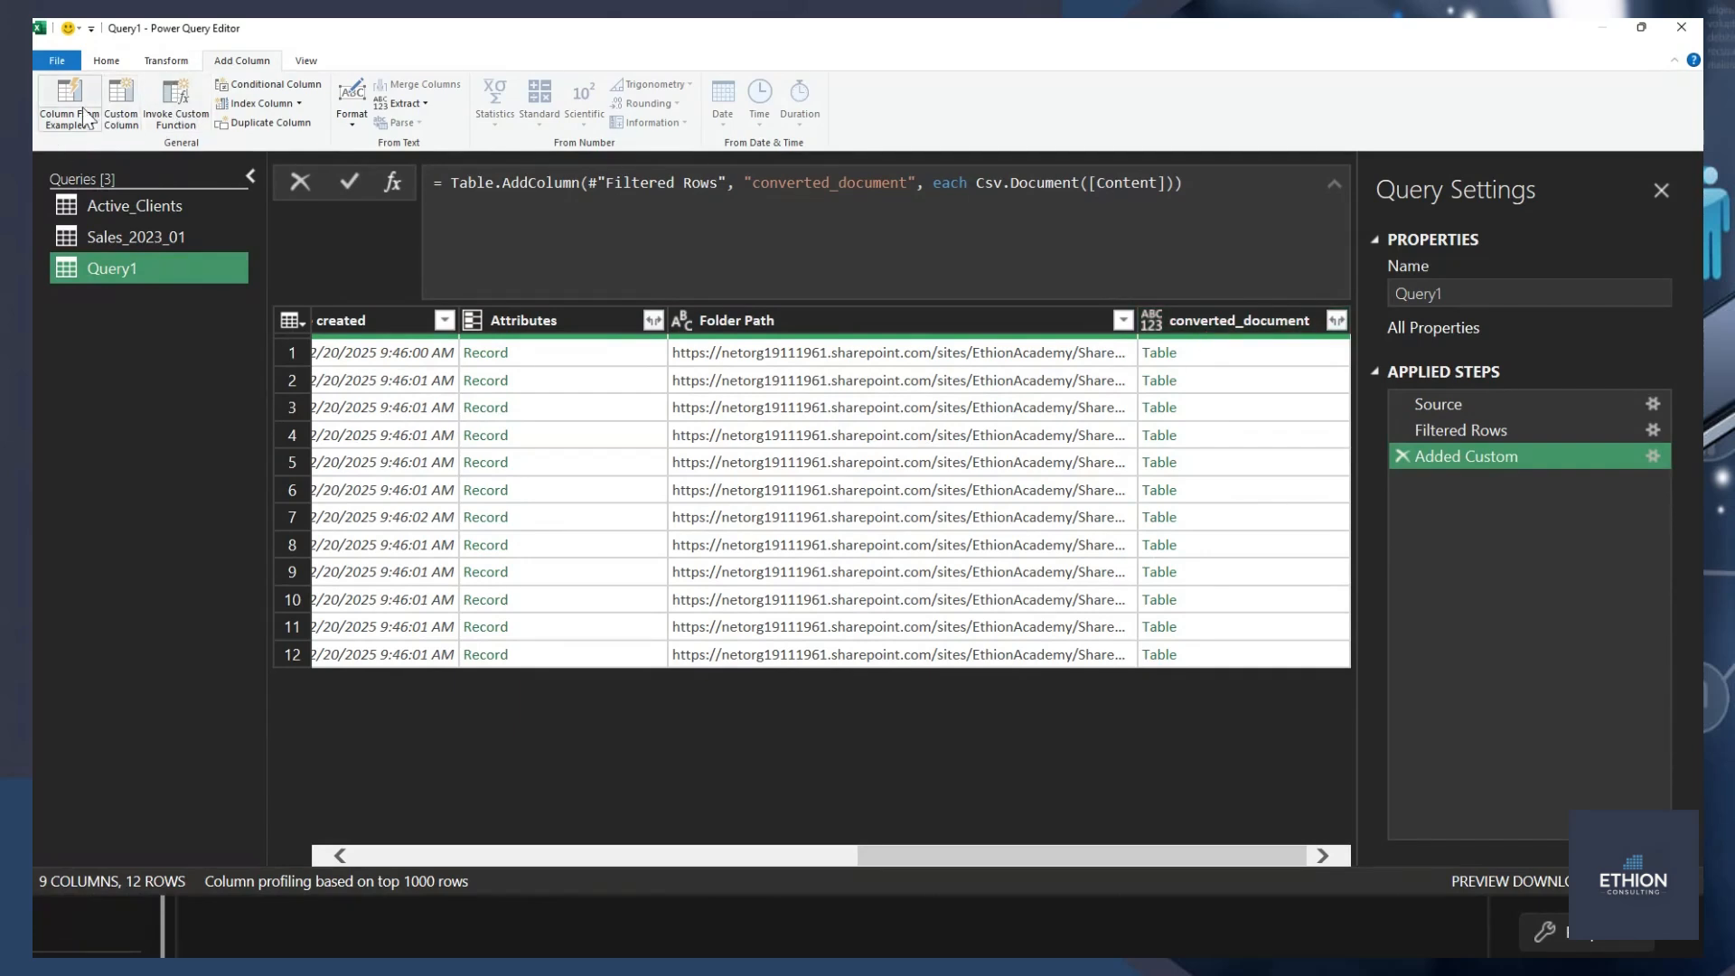
Start a new custom column and name it promote_headers.
left_click(121, 107)
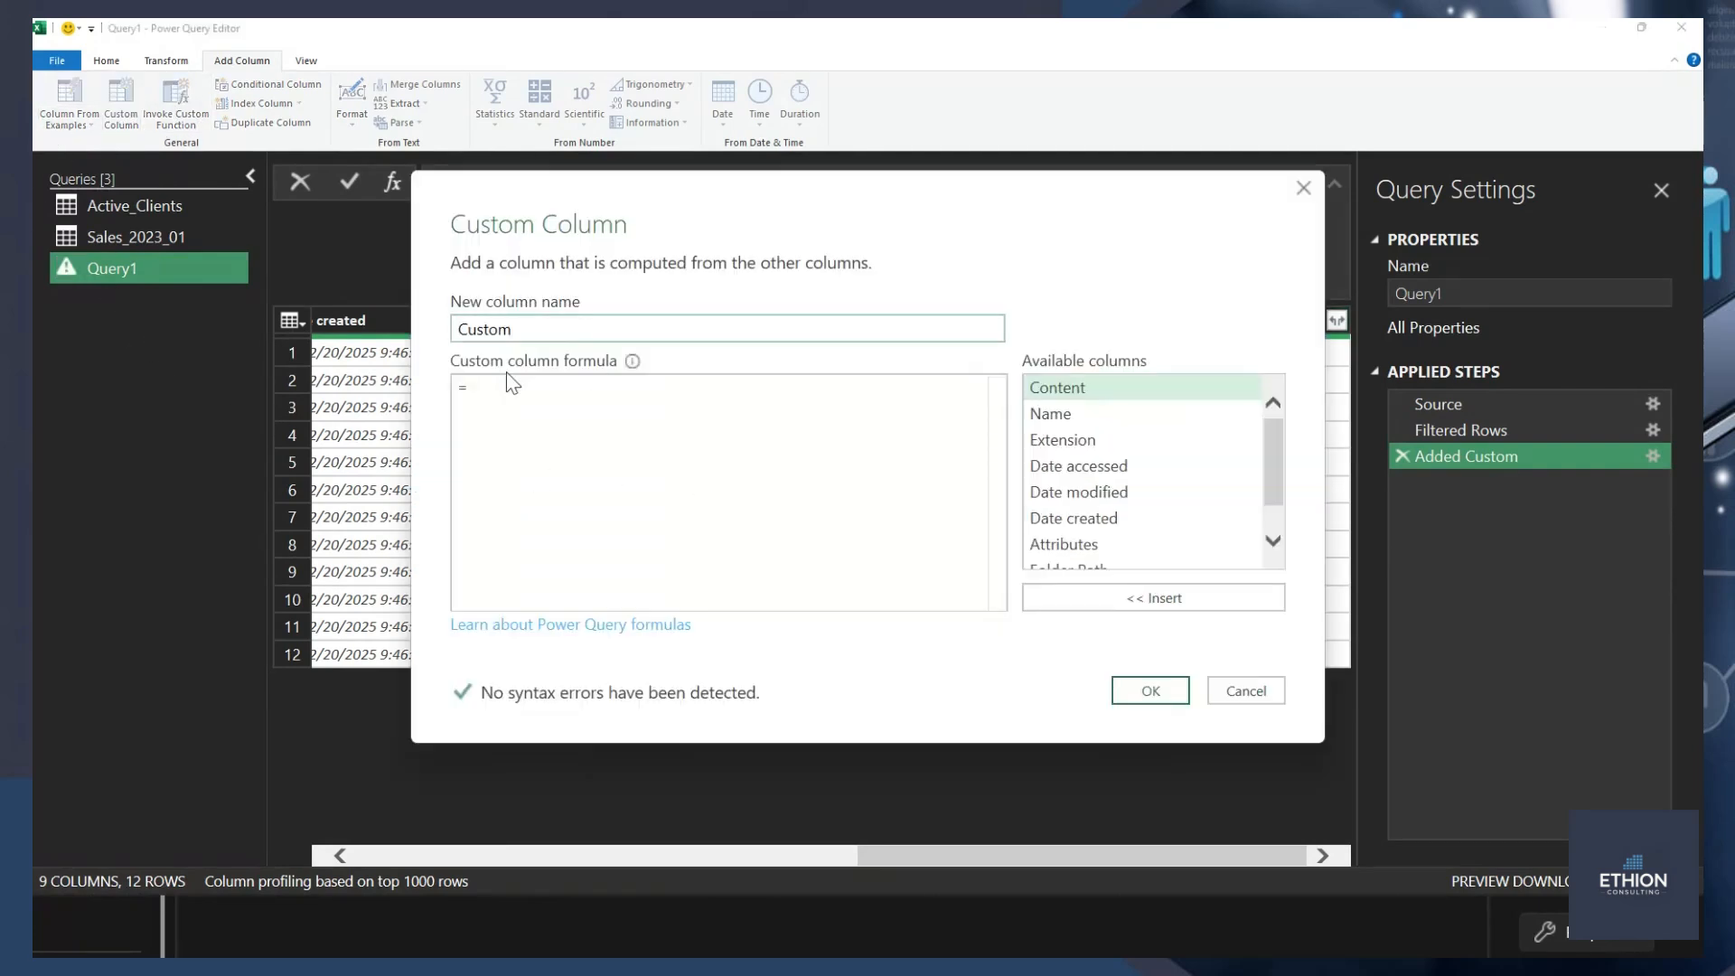
double_click(515, 330)
type("promote")
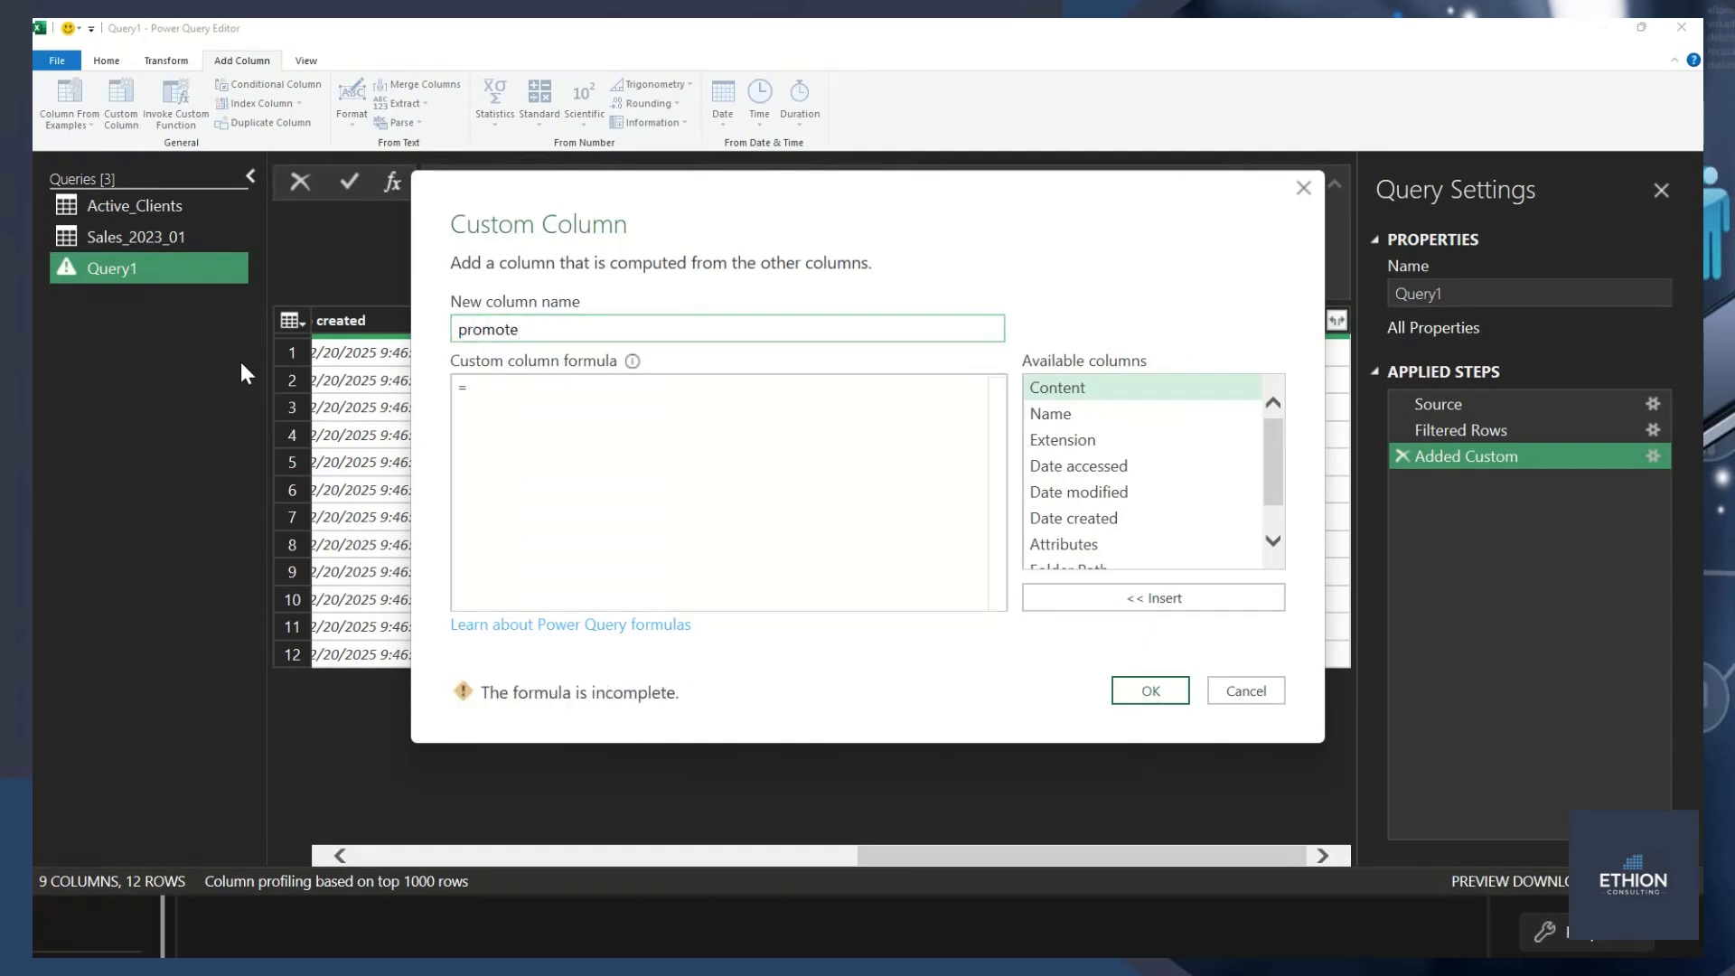
type("_headers")
Enter the custom column formula Table.PromoteHeaders([converted_document]) and create the column.
left_click(507, 391)
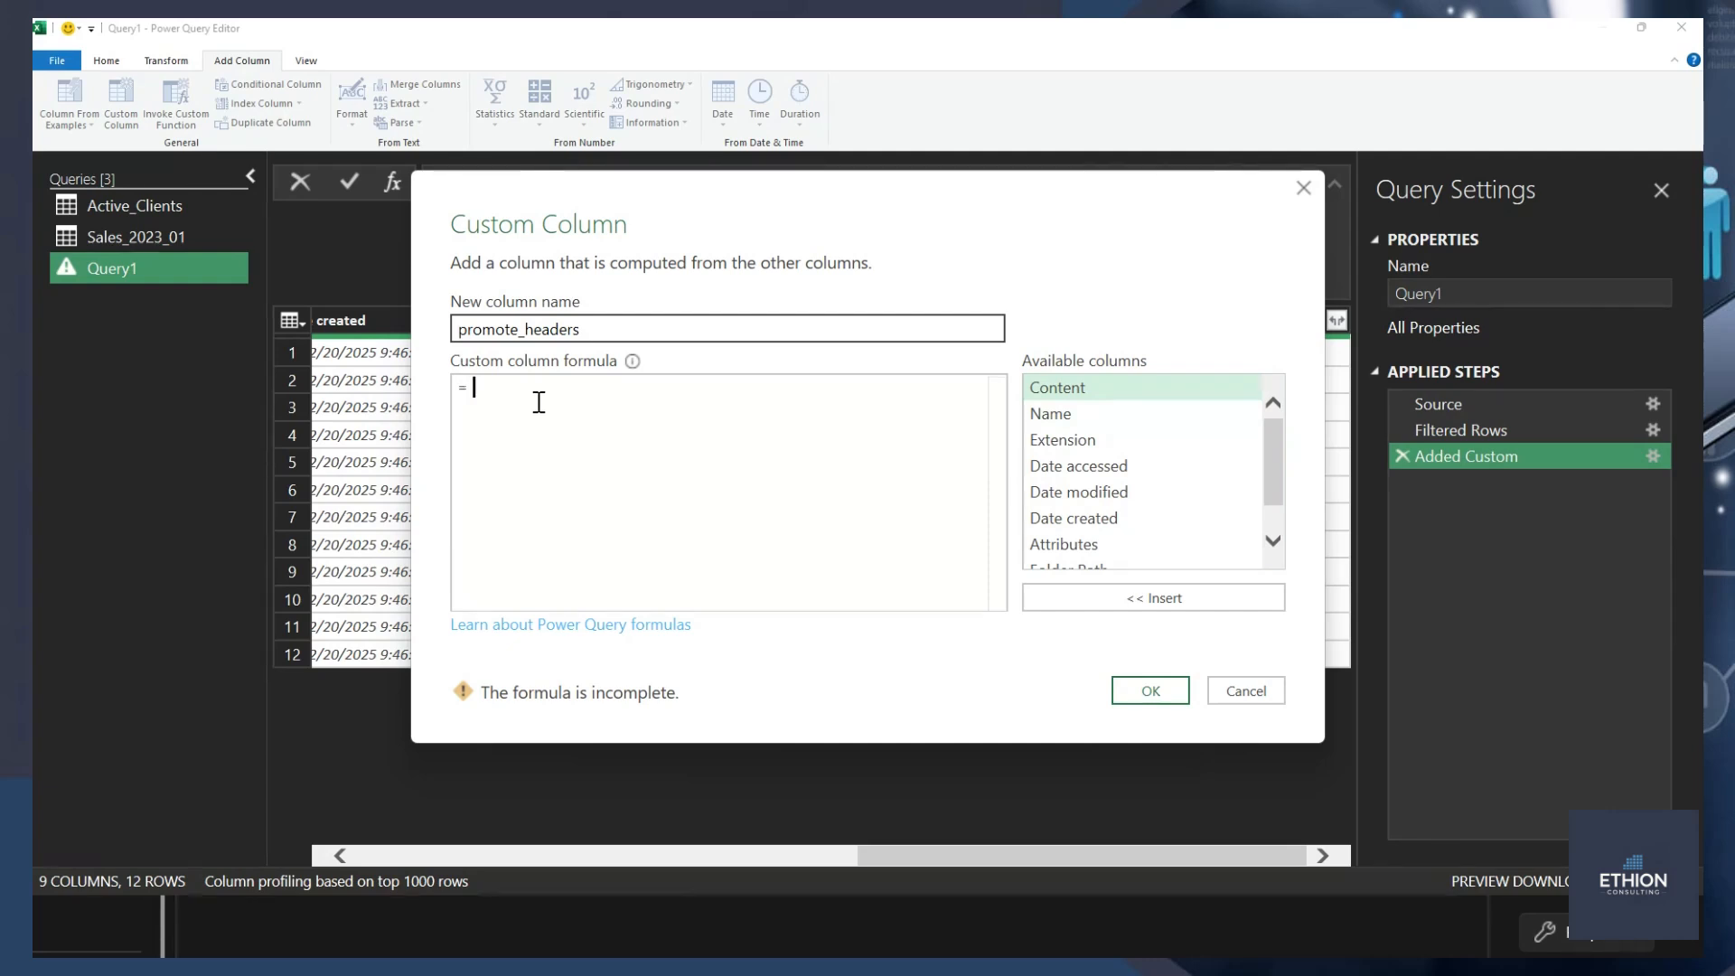
scroll(1122, 497, "down", 1)
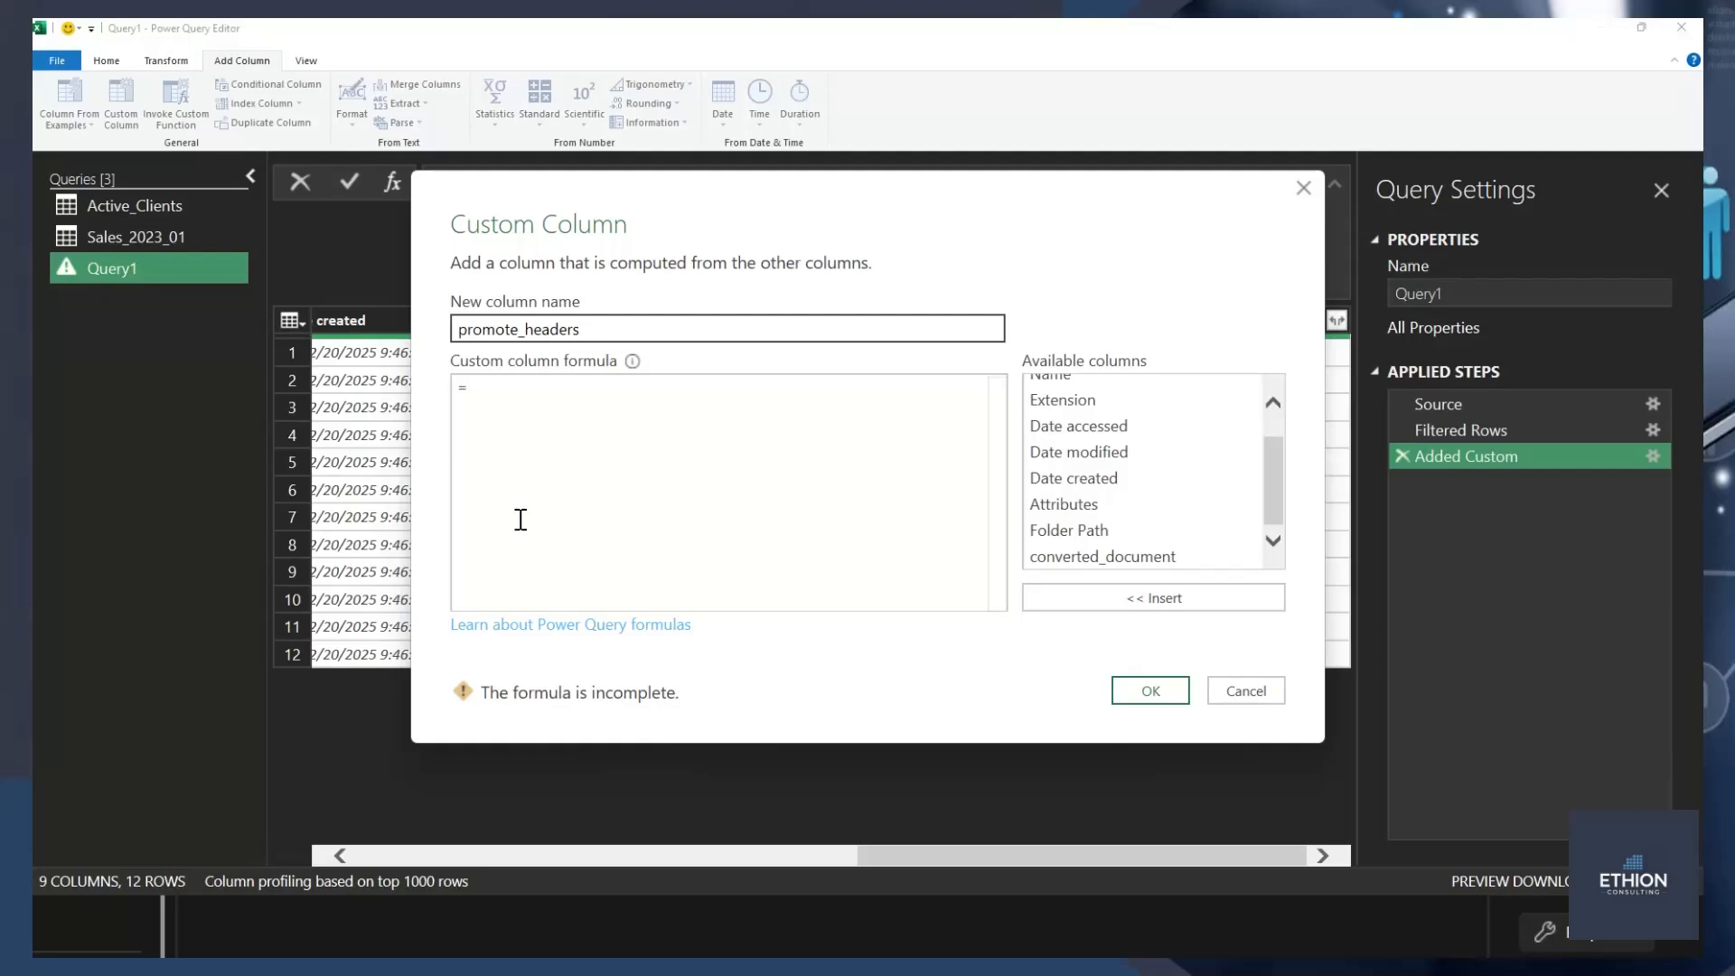
type("table.p")
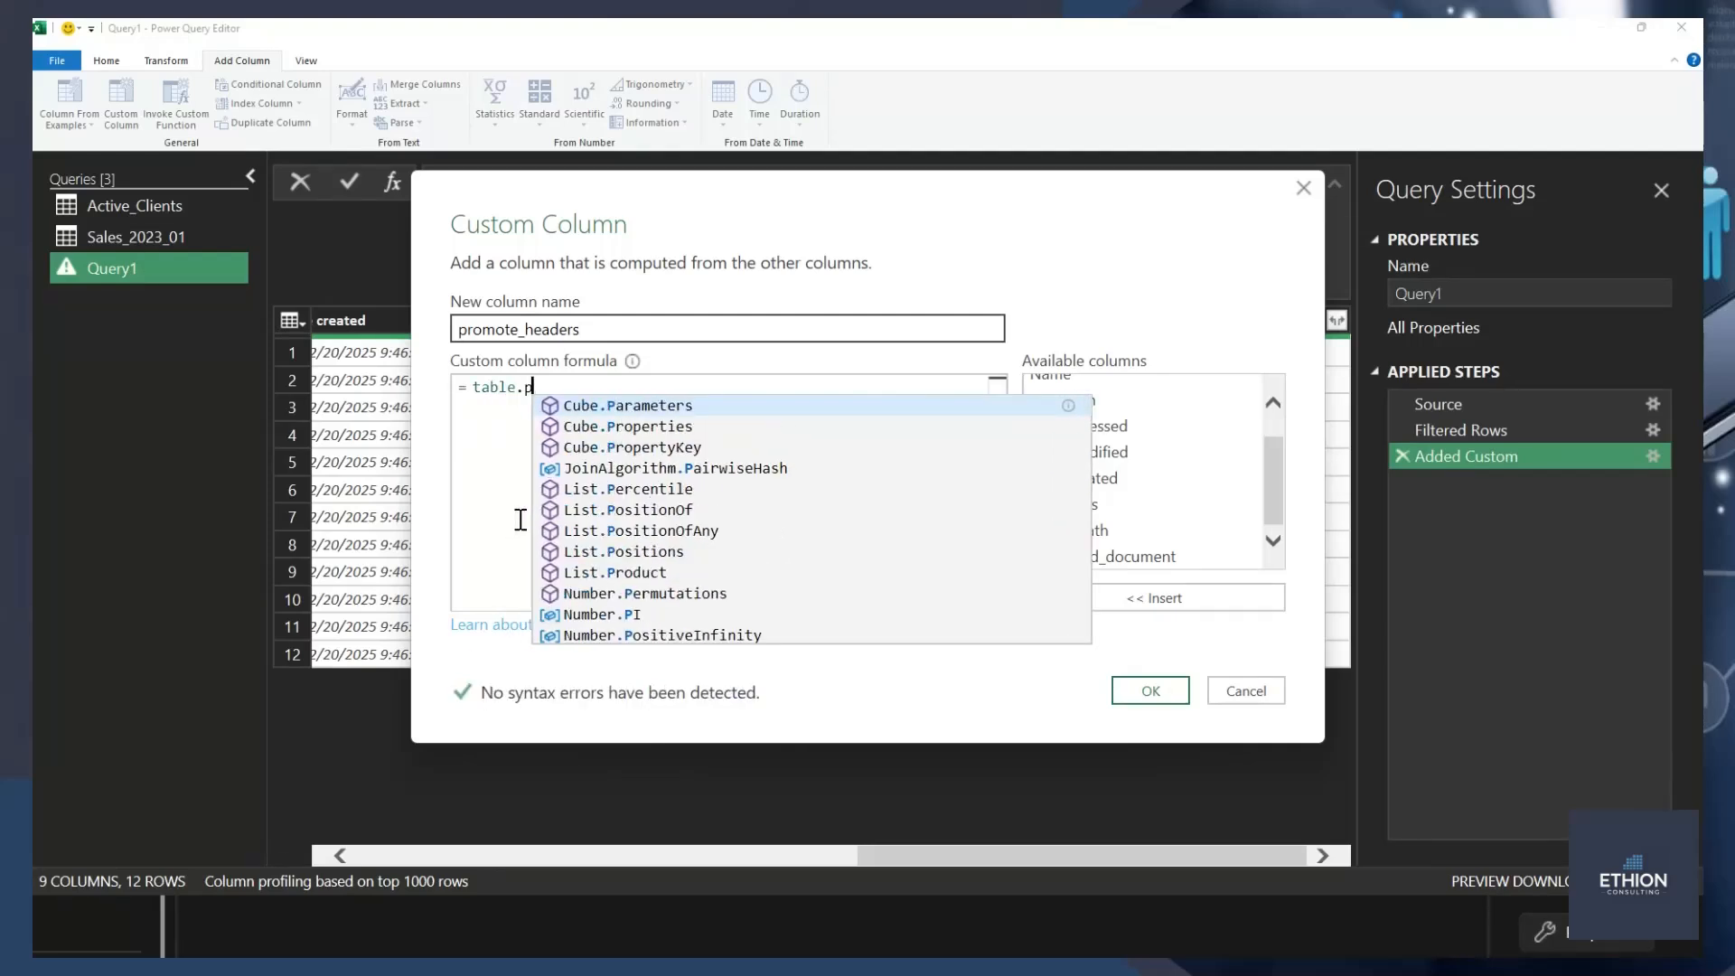
type("romoteHeaders")
key("Tab")
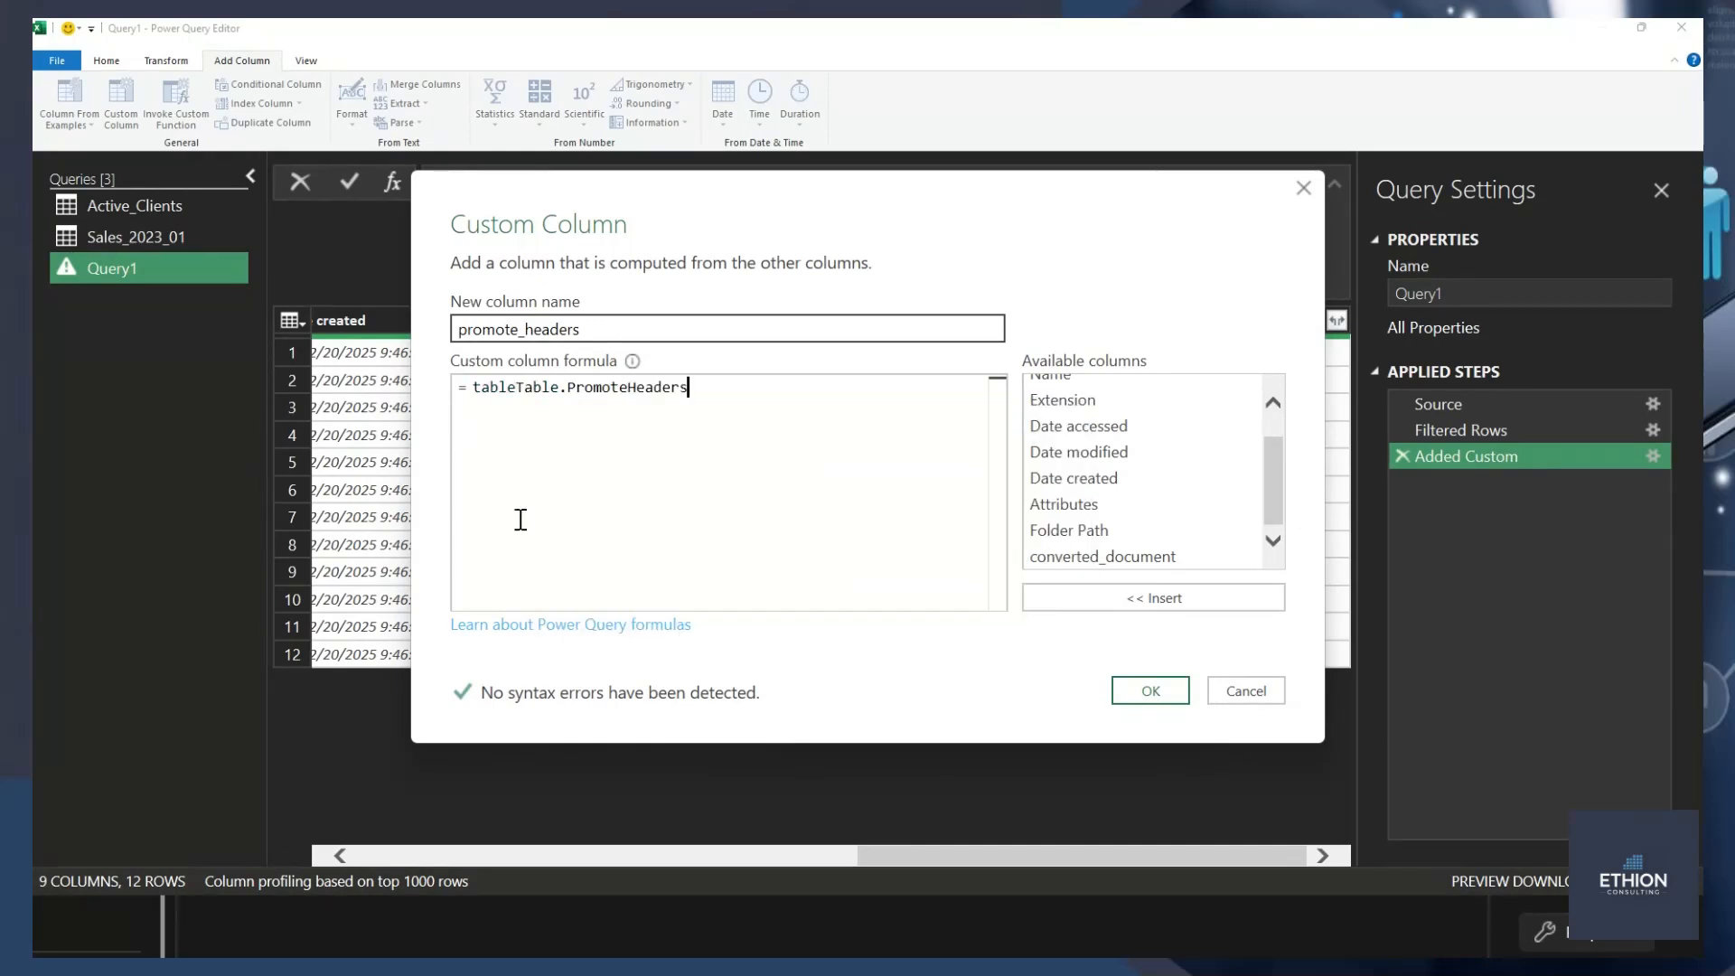
type("(")
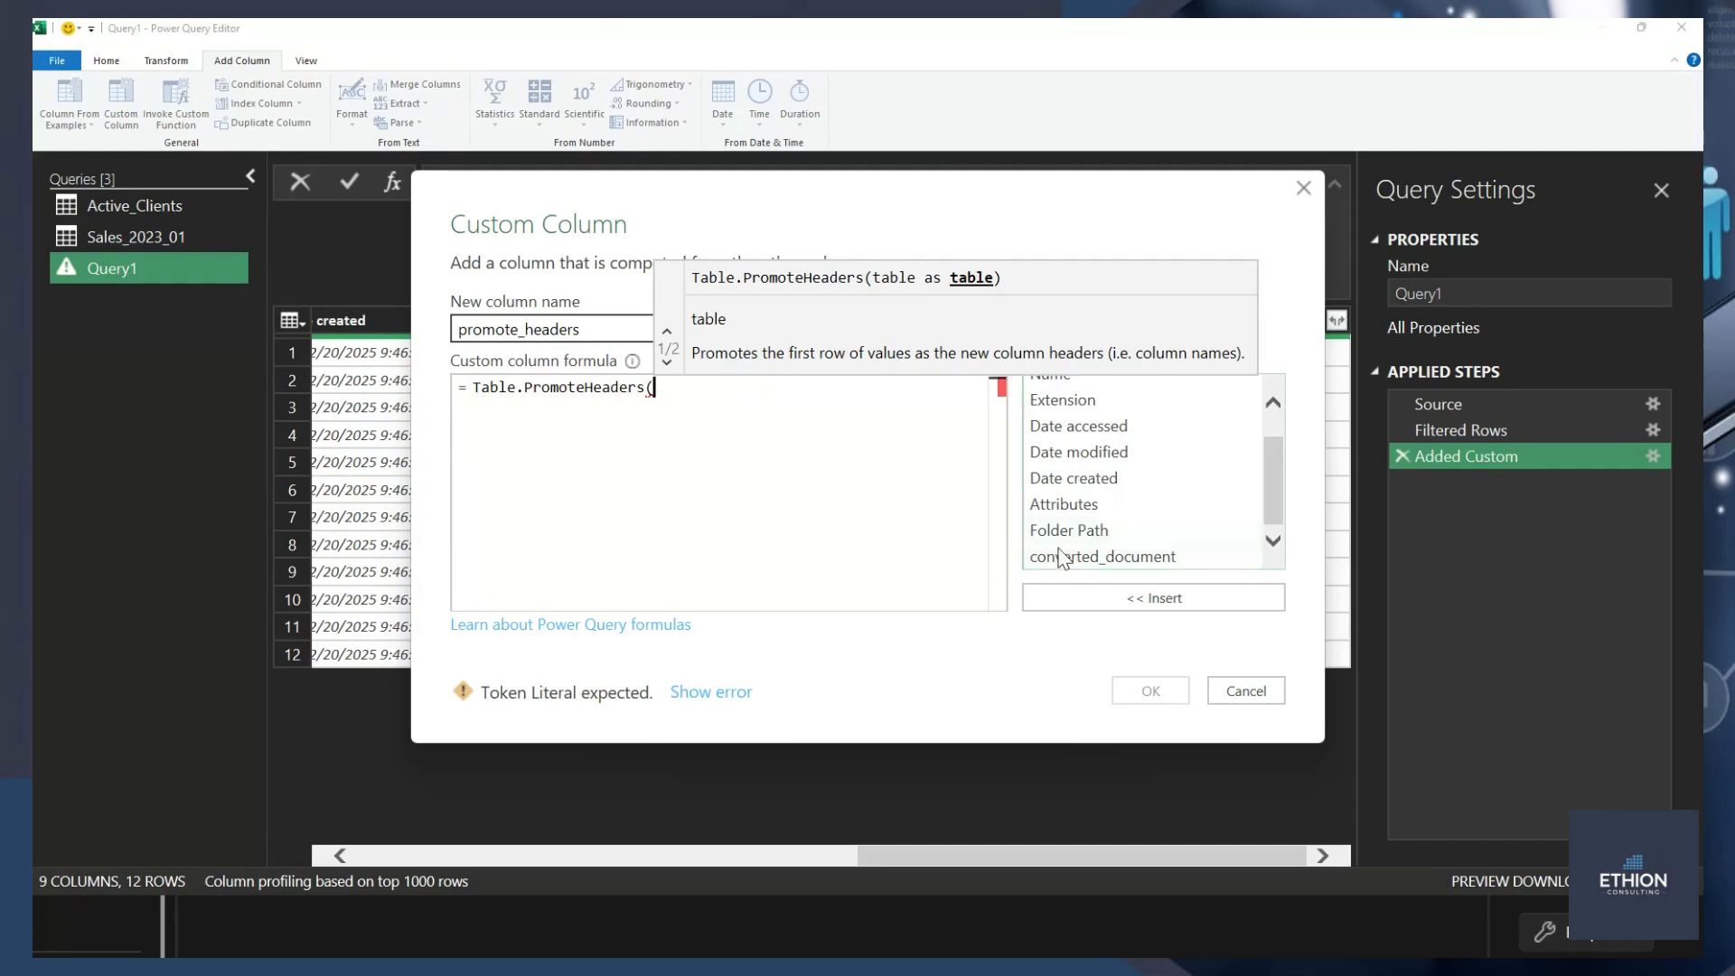
double_click(1103, 558)
type(")")
left_click(1150, 690)
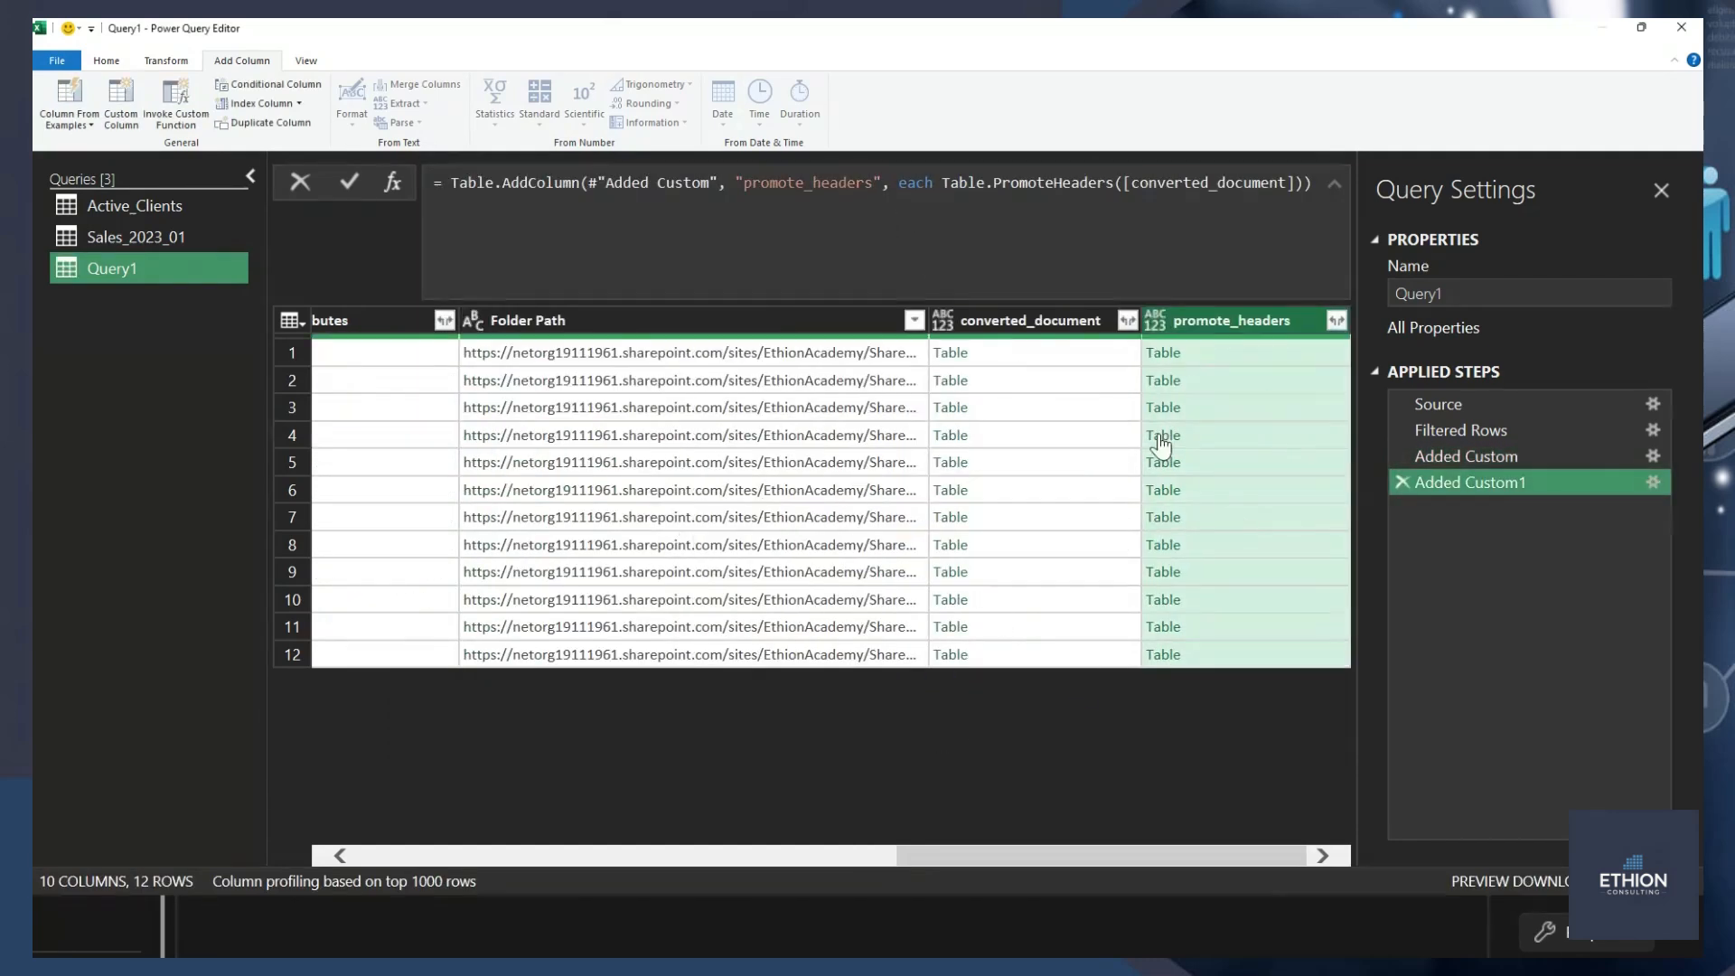
Preview the nested tables in rows 1, 2 and 4 of promote_headers, comparing row 4 with its converted_document table.
left_click(1238, 354)
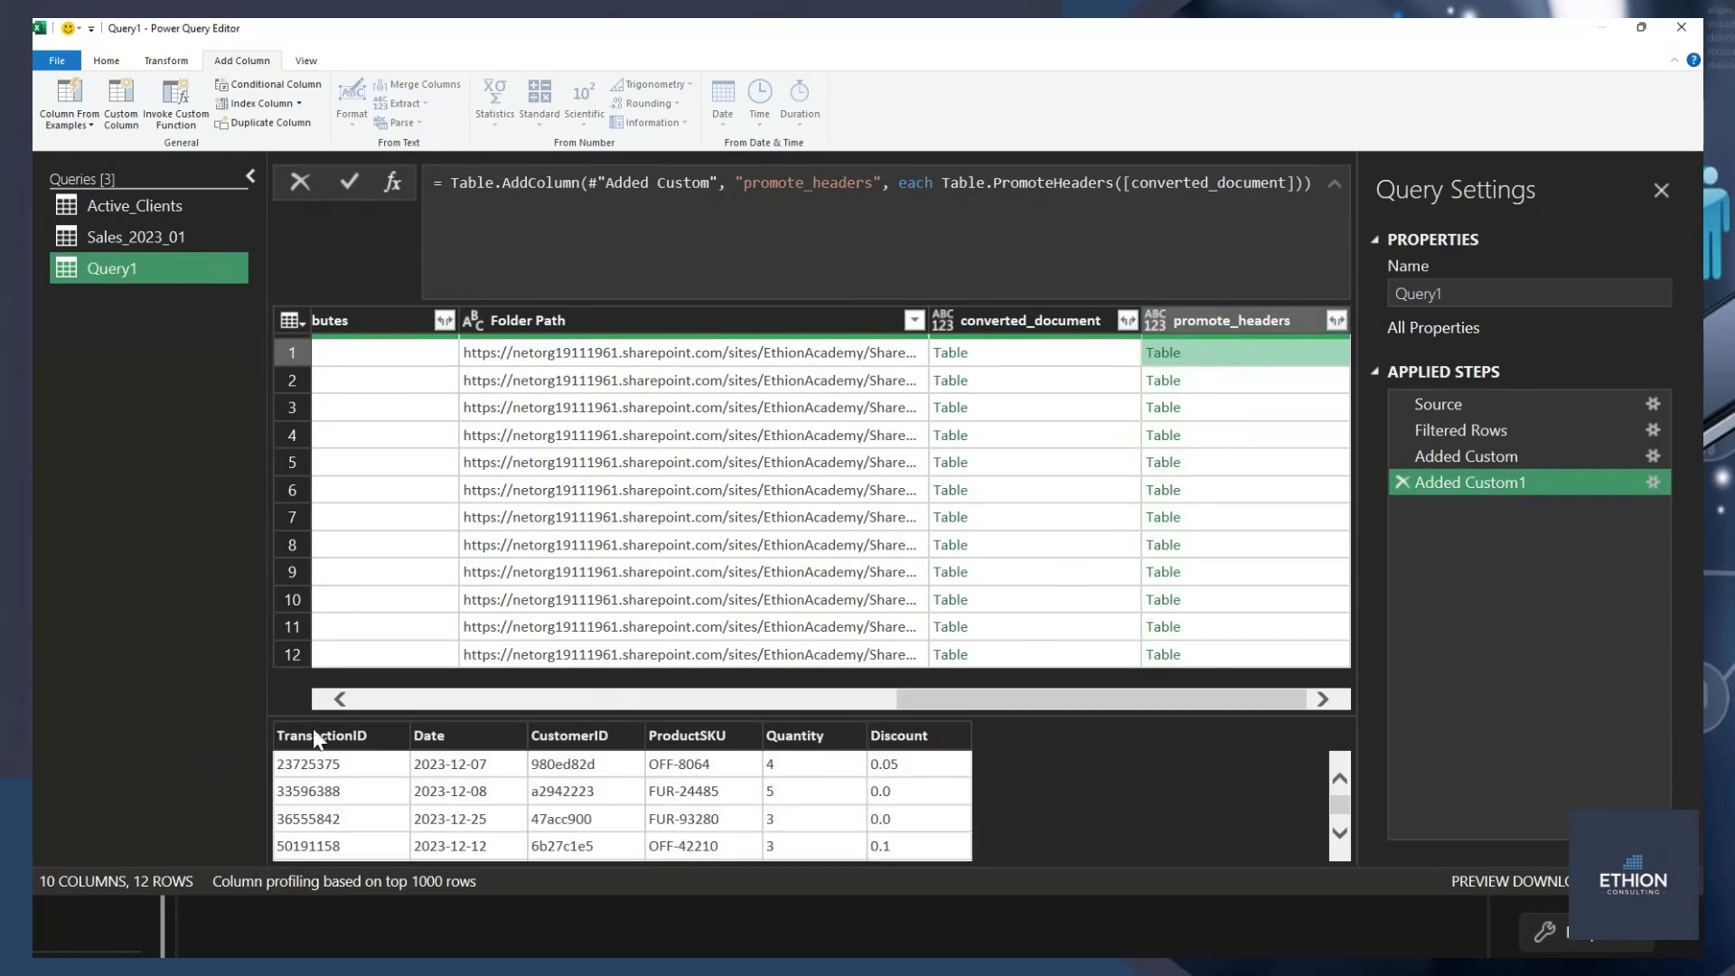
left_click(1283, 383)
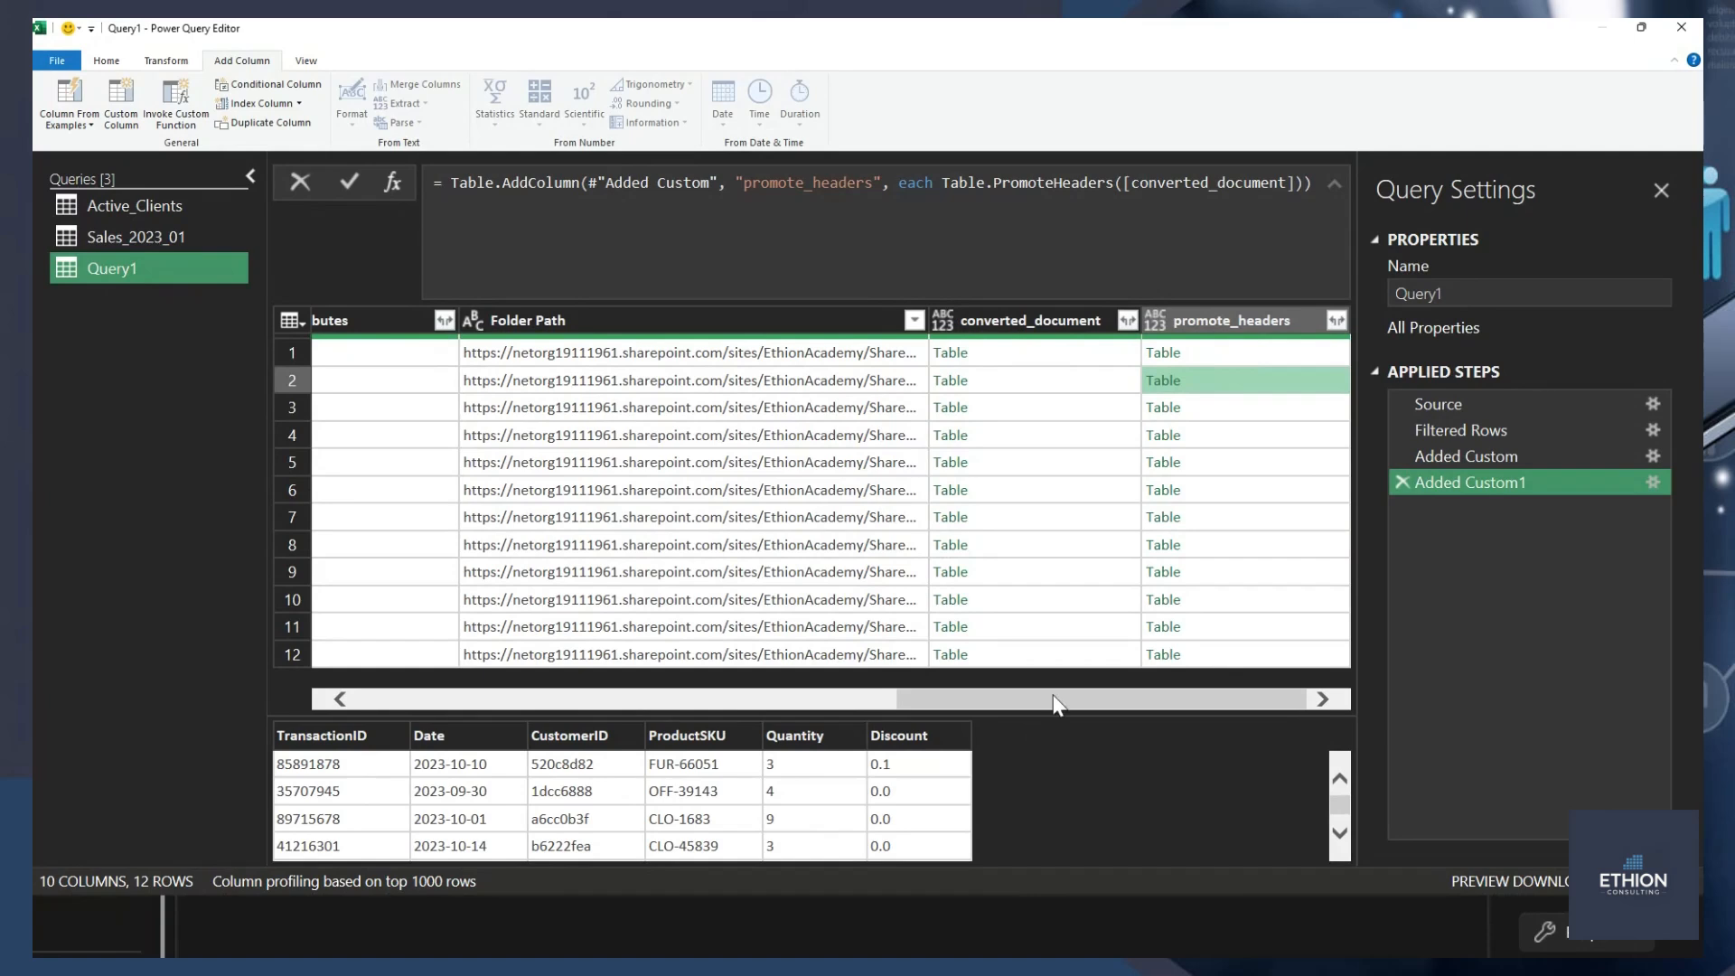
left_click(1261, 443)
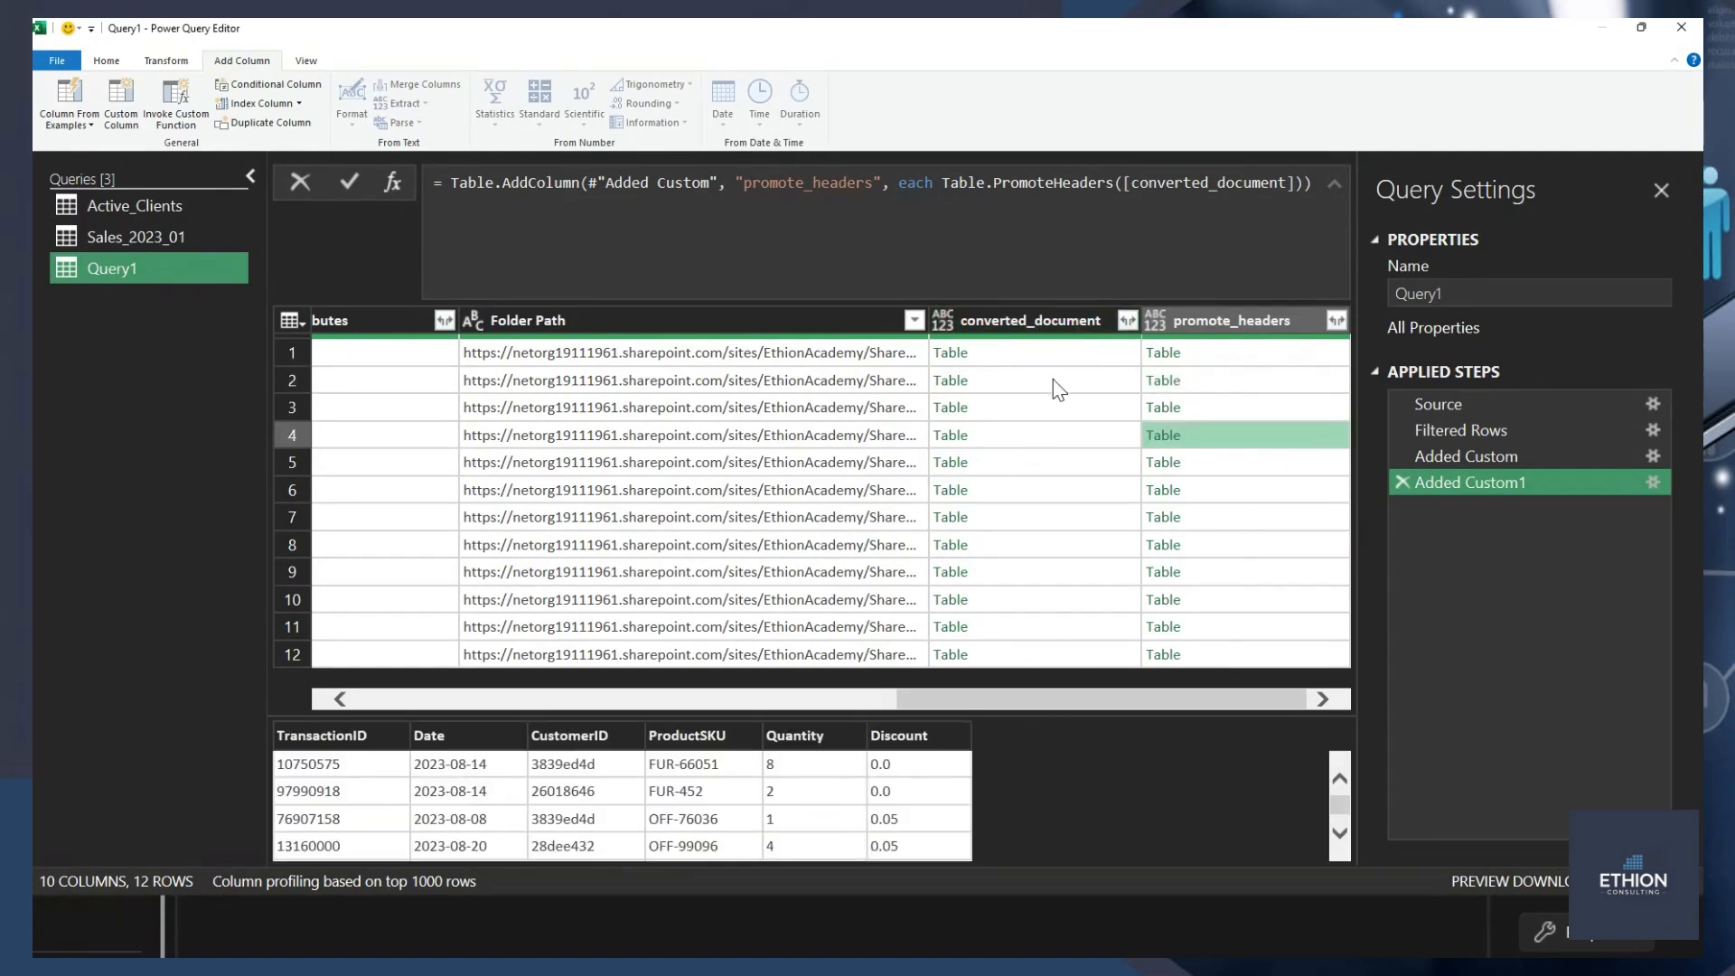
left_click(1028, 439)
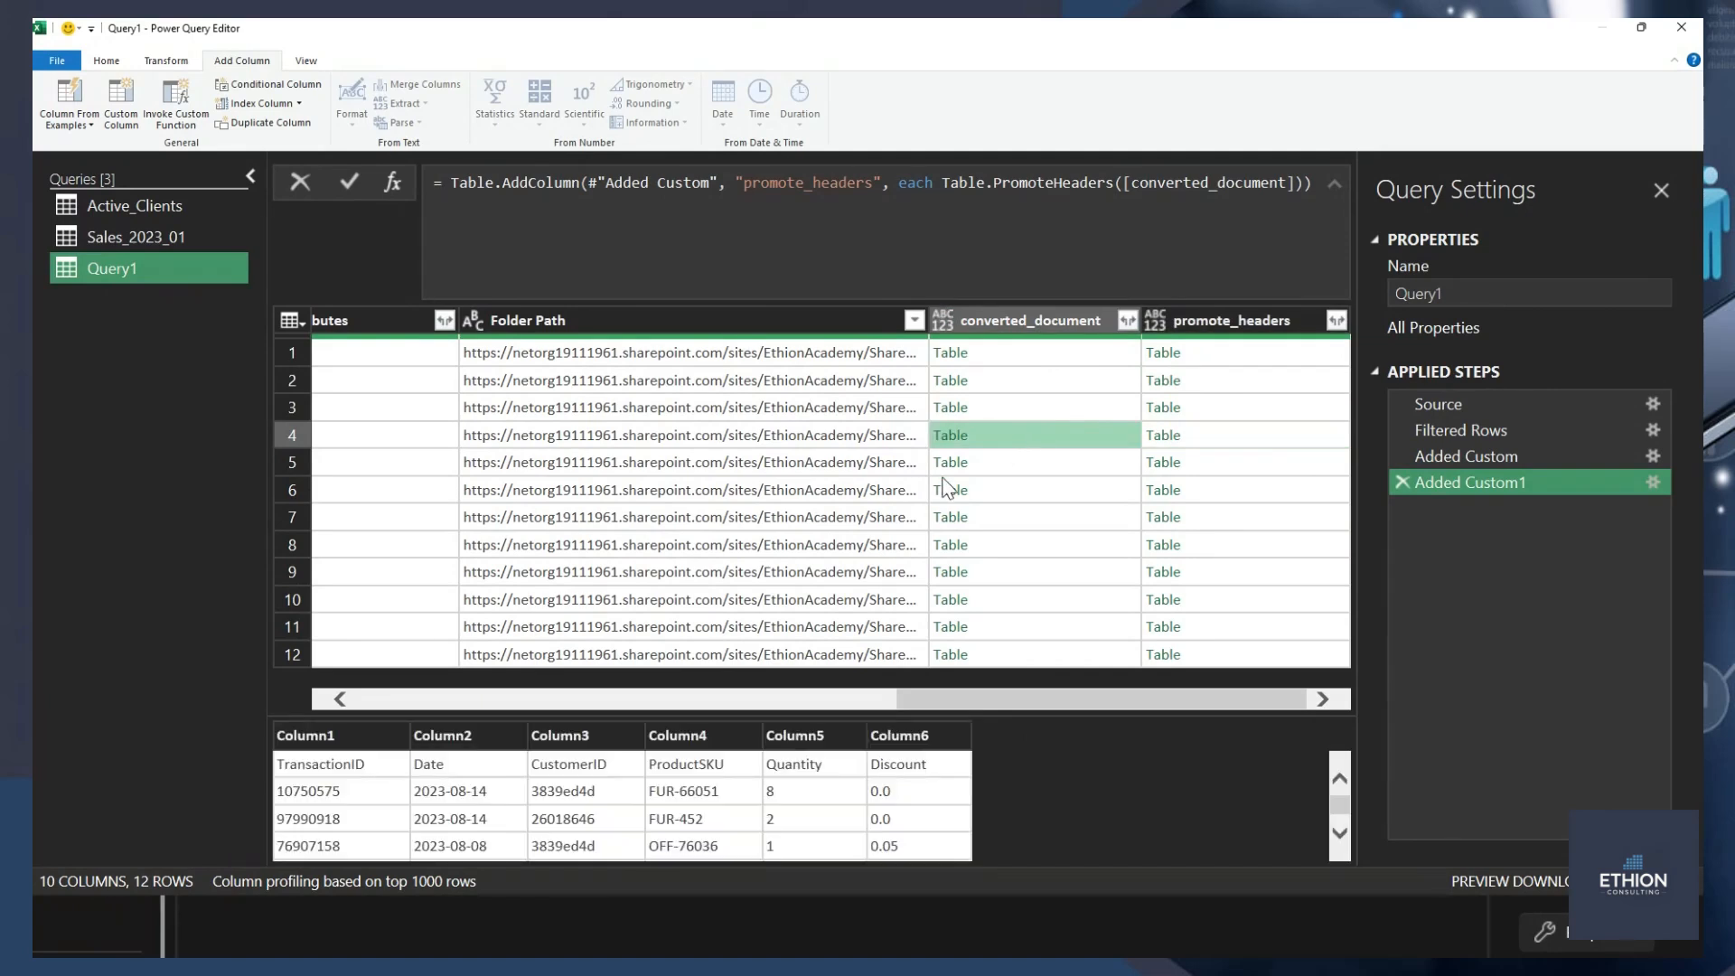
left_click(1202, 441)
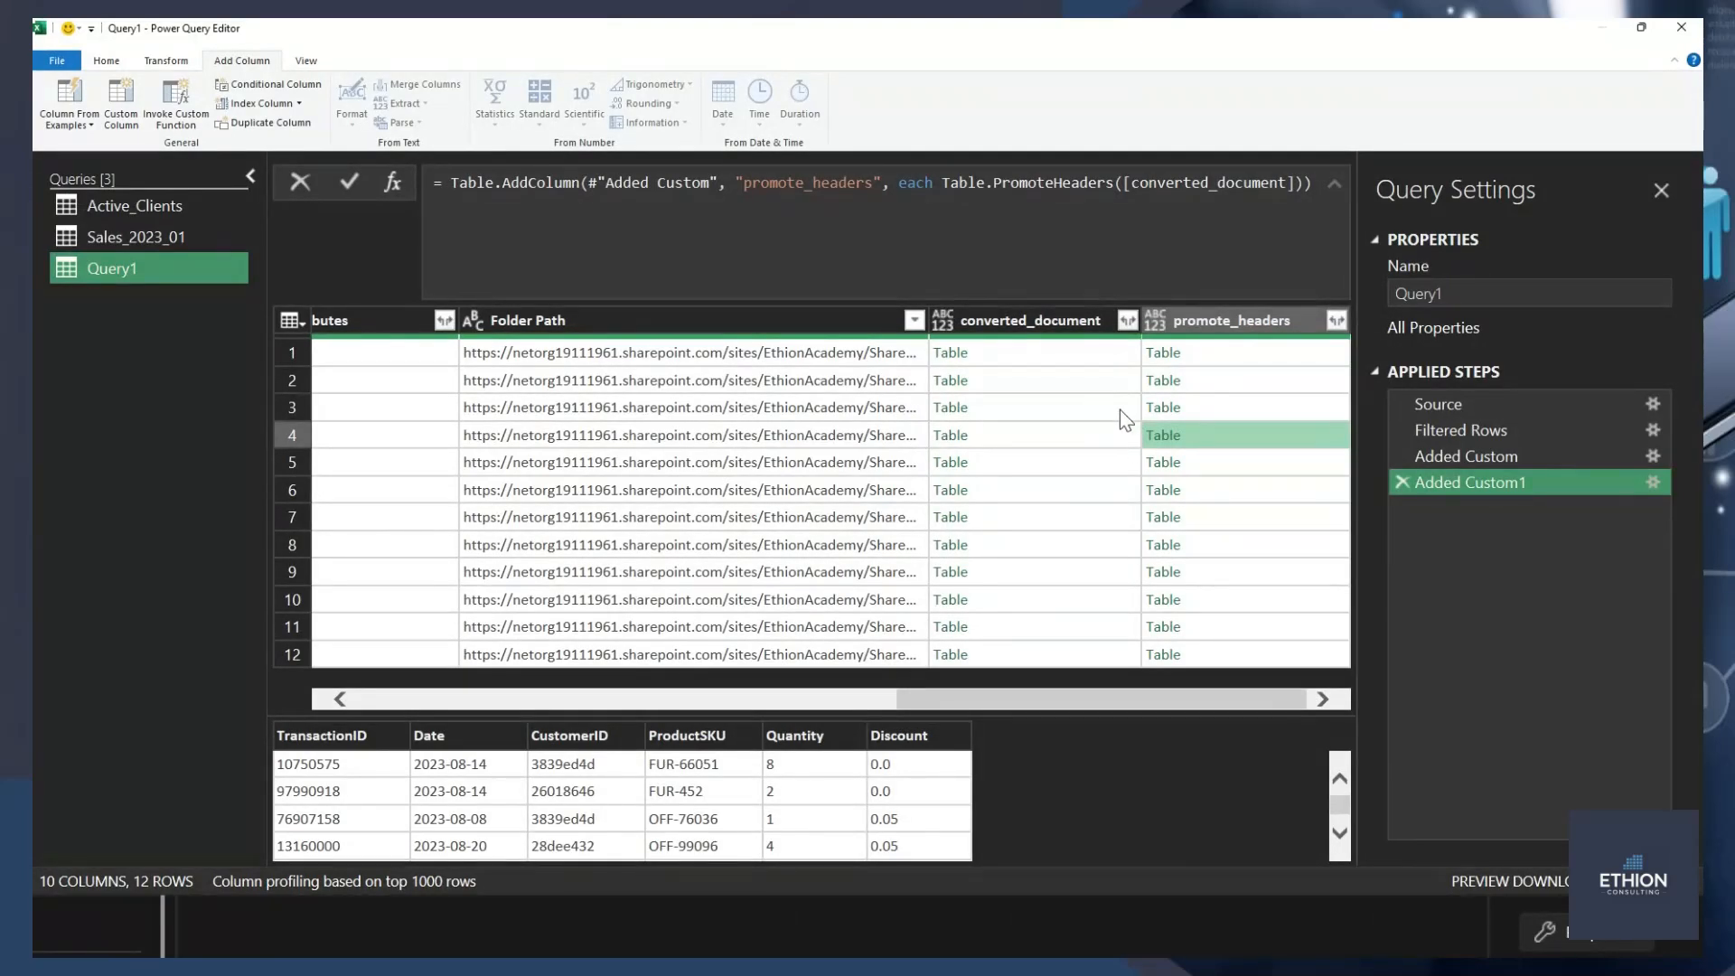
right_click(1232, 318)
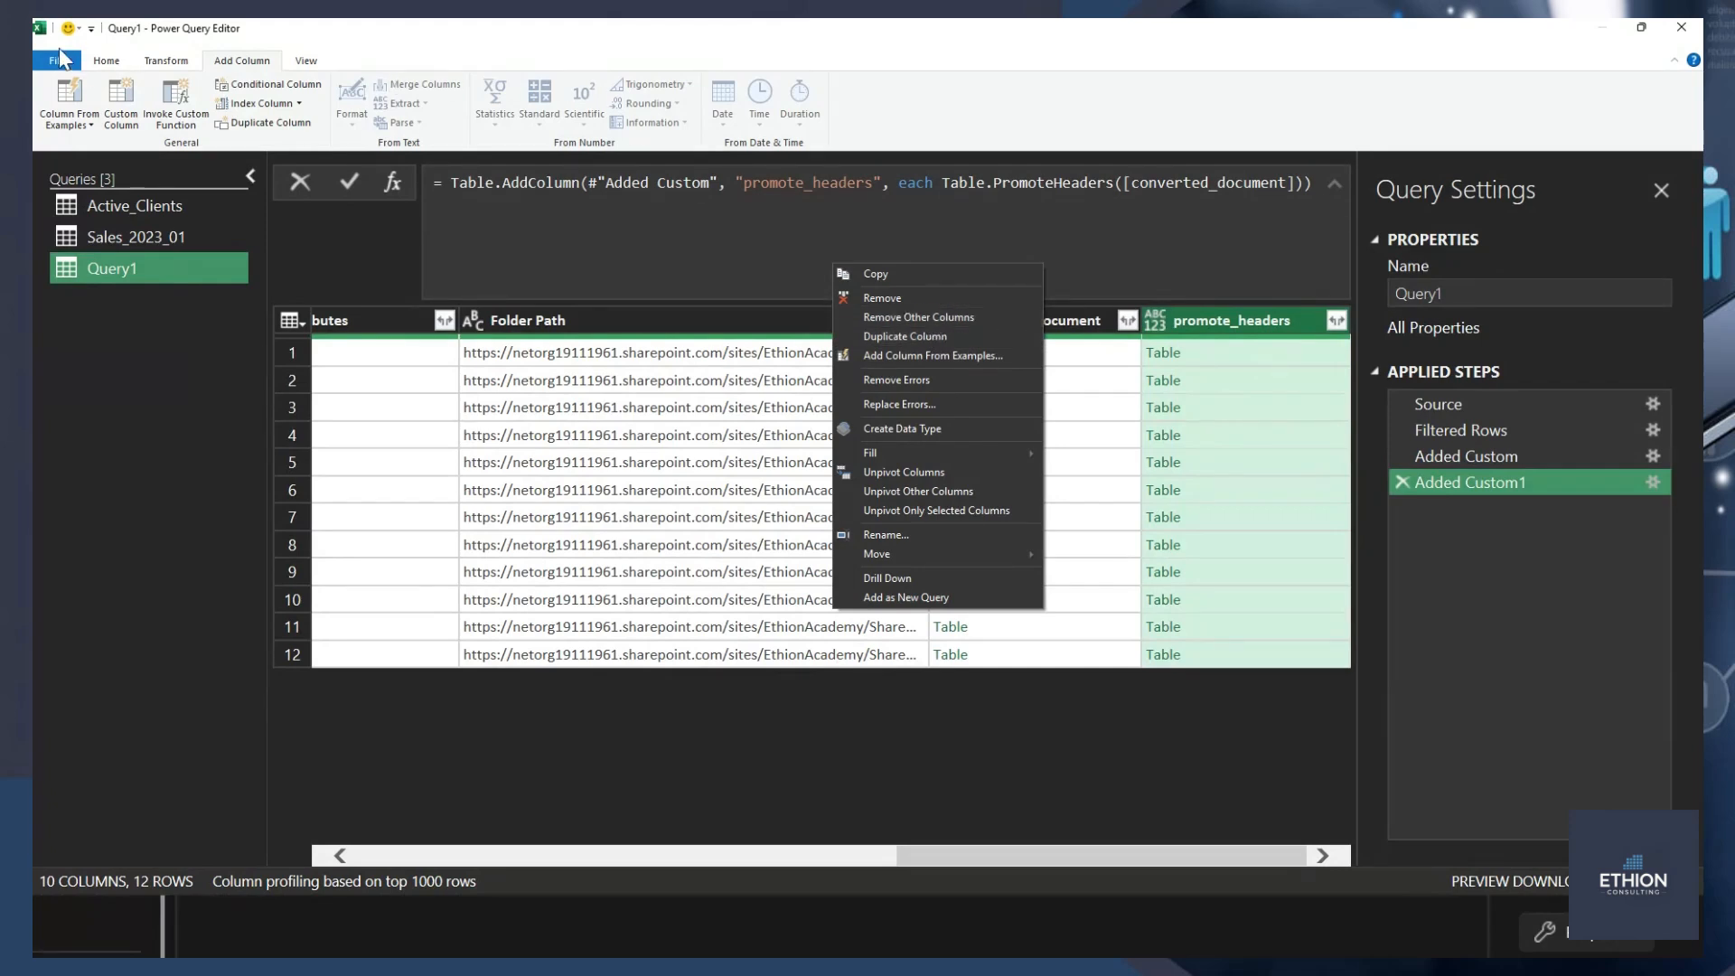
left_click(99, 60)
left_click(99, 60)
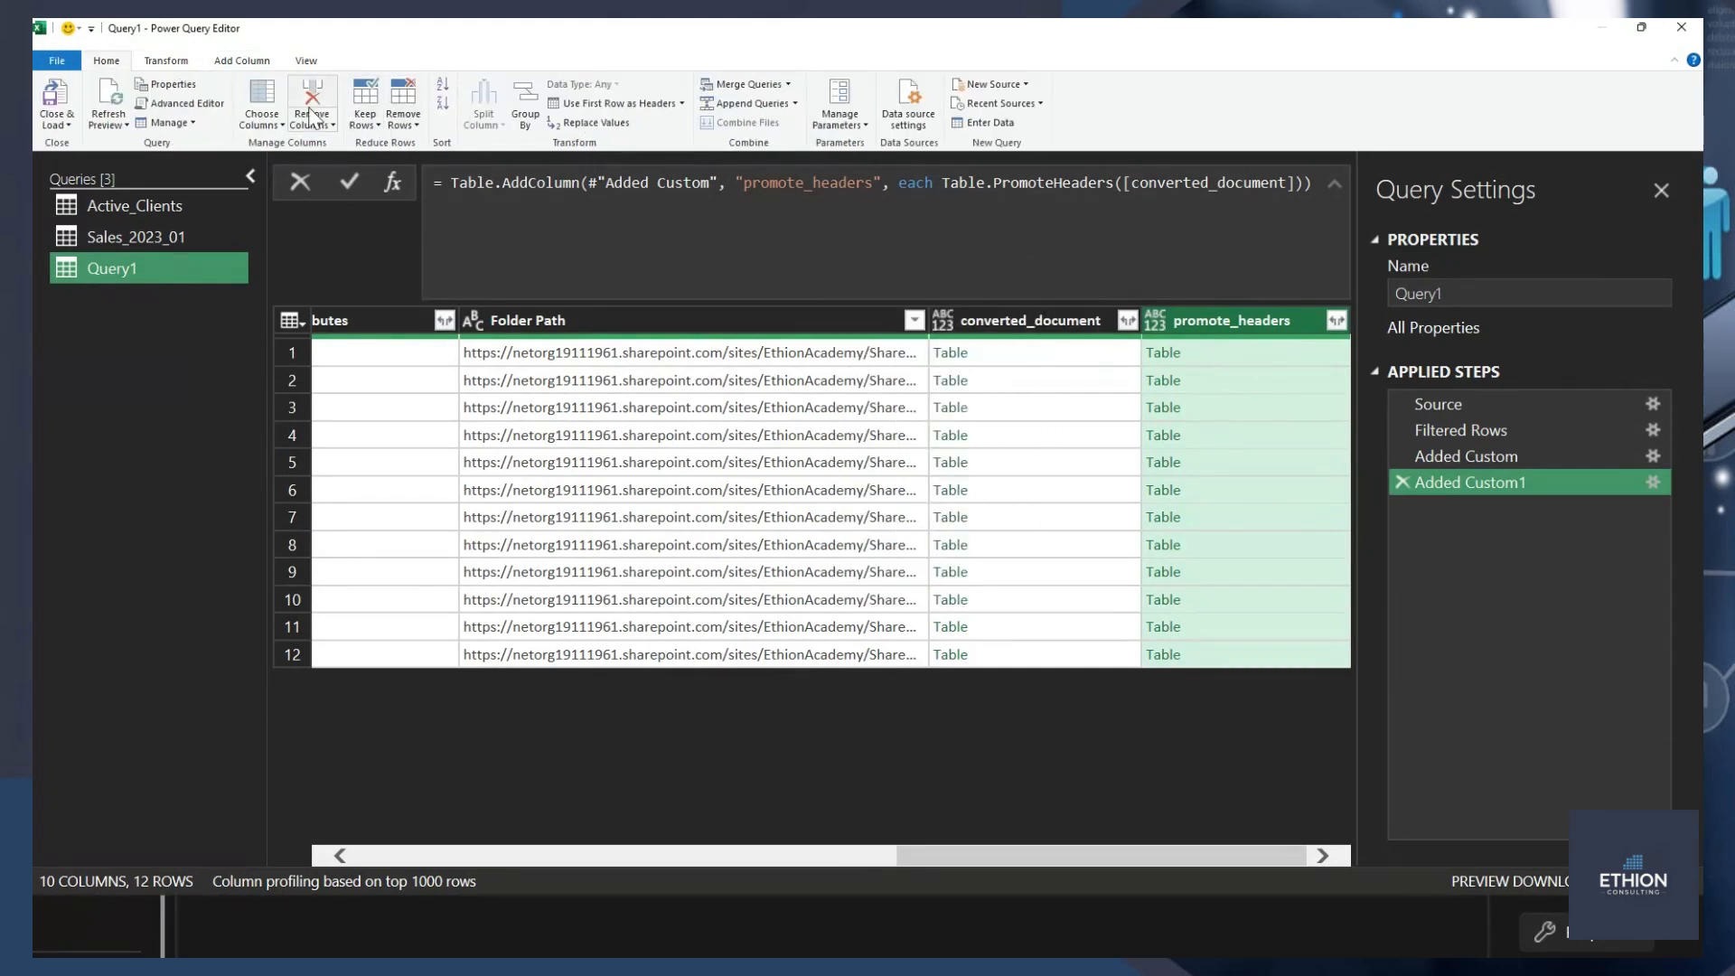
left_click(265, 92)
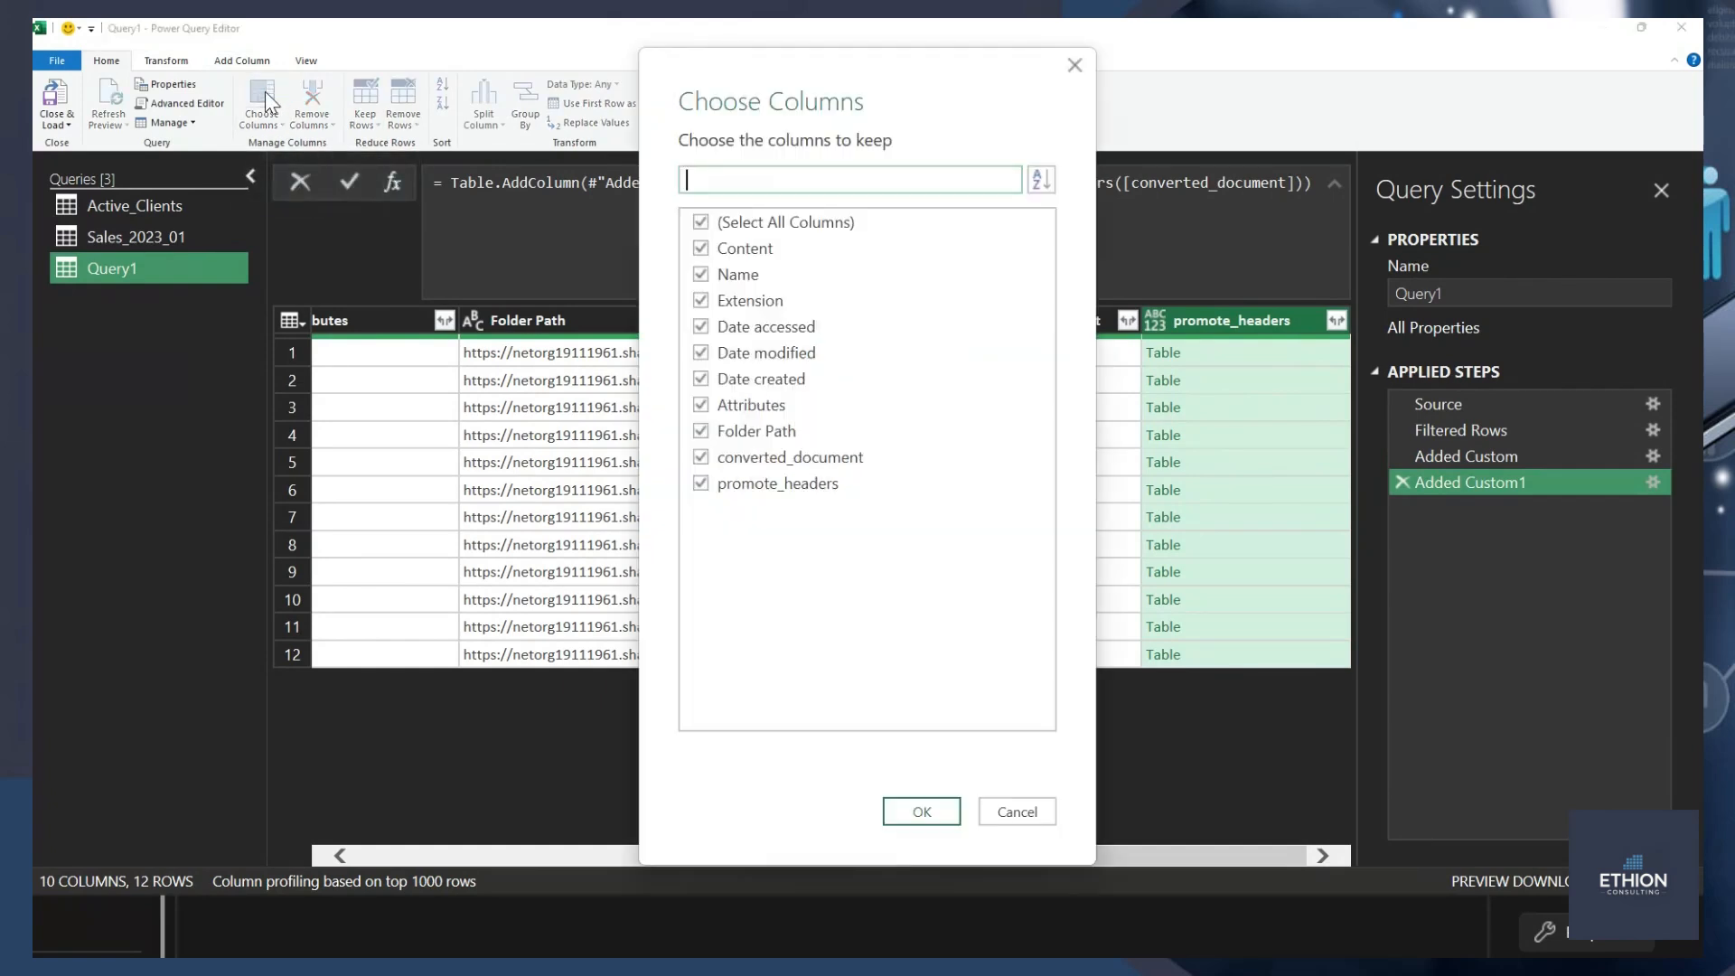
left_click(734, 226)
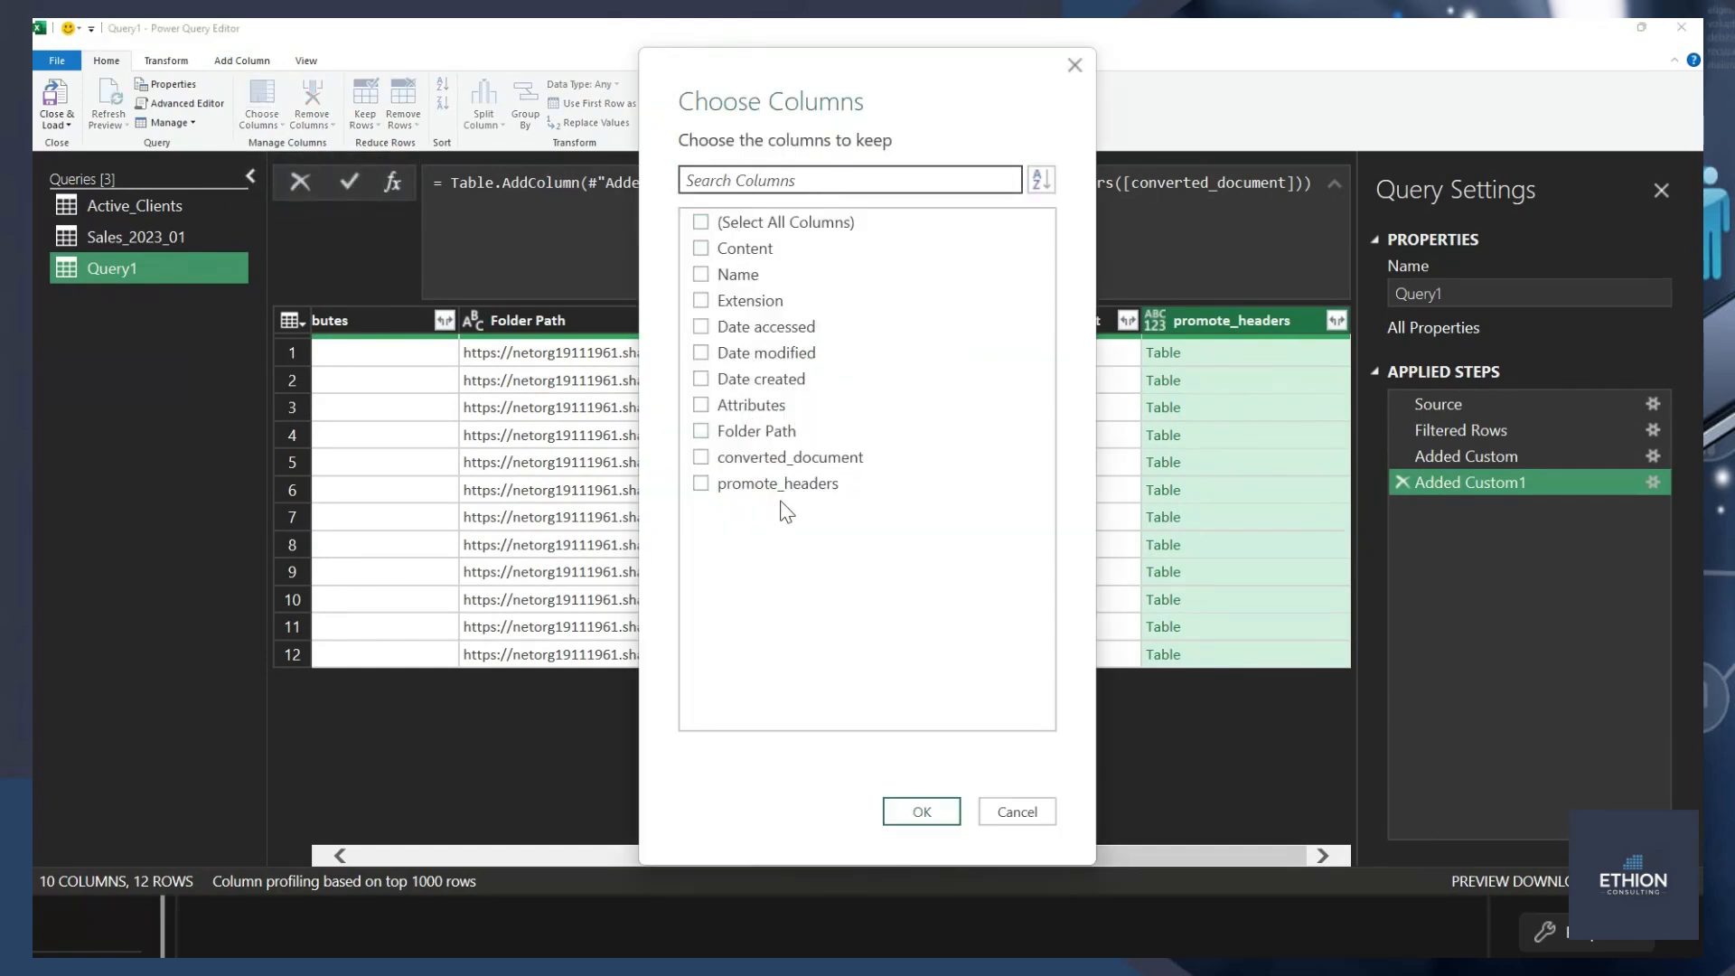
left_click(784, 485)
left_click(1017, 811)
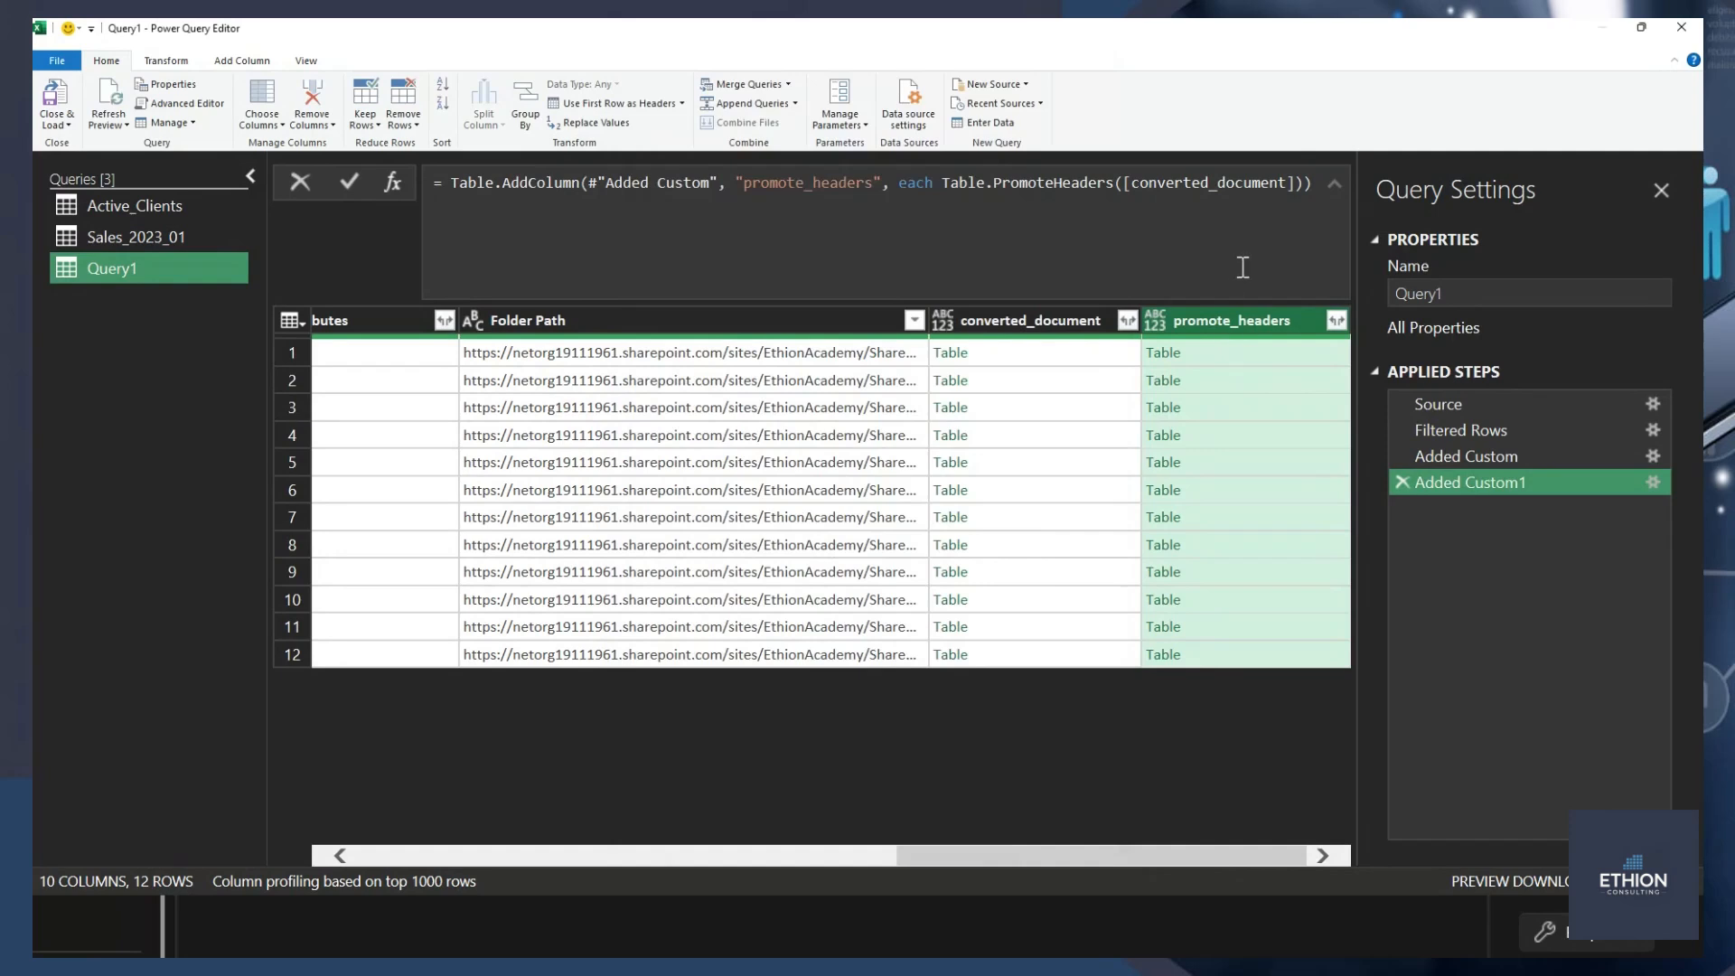
Remove every column except promote_headers from the query.
right_click(1232, 314)
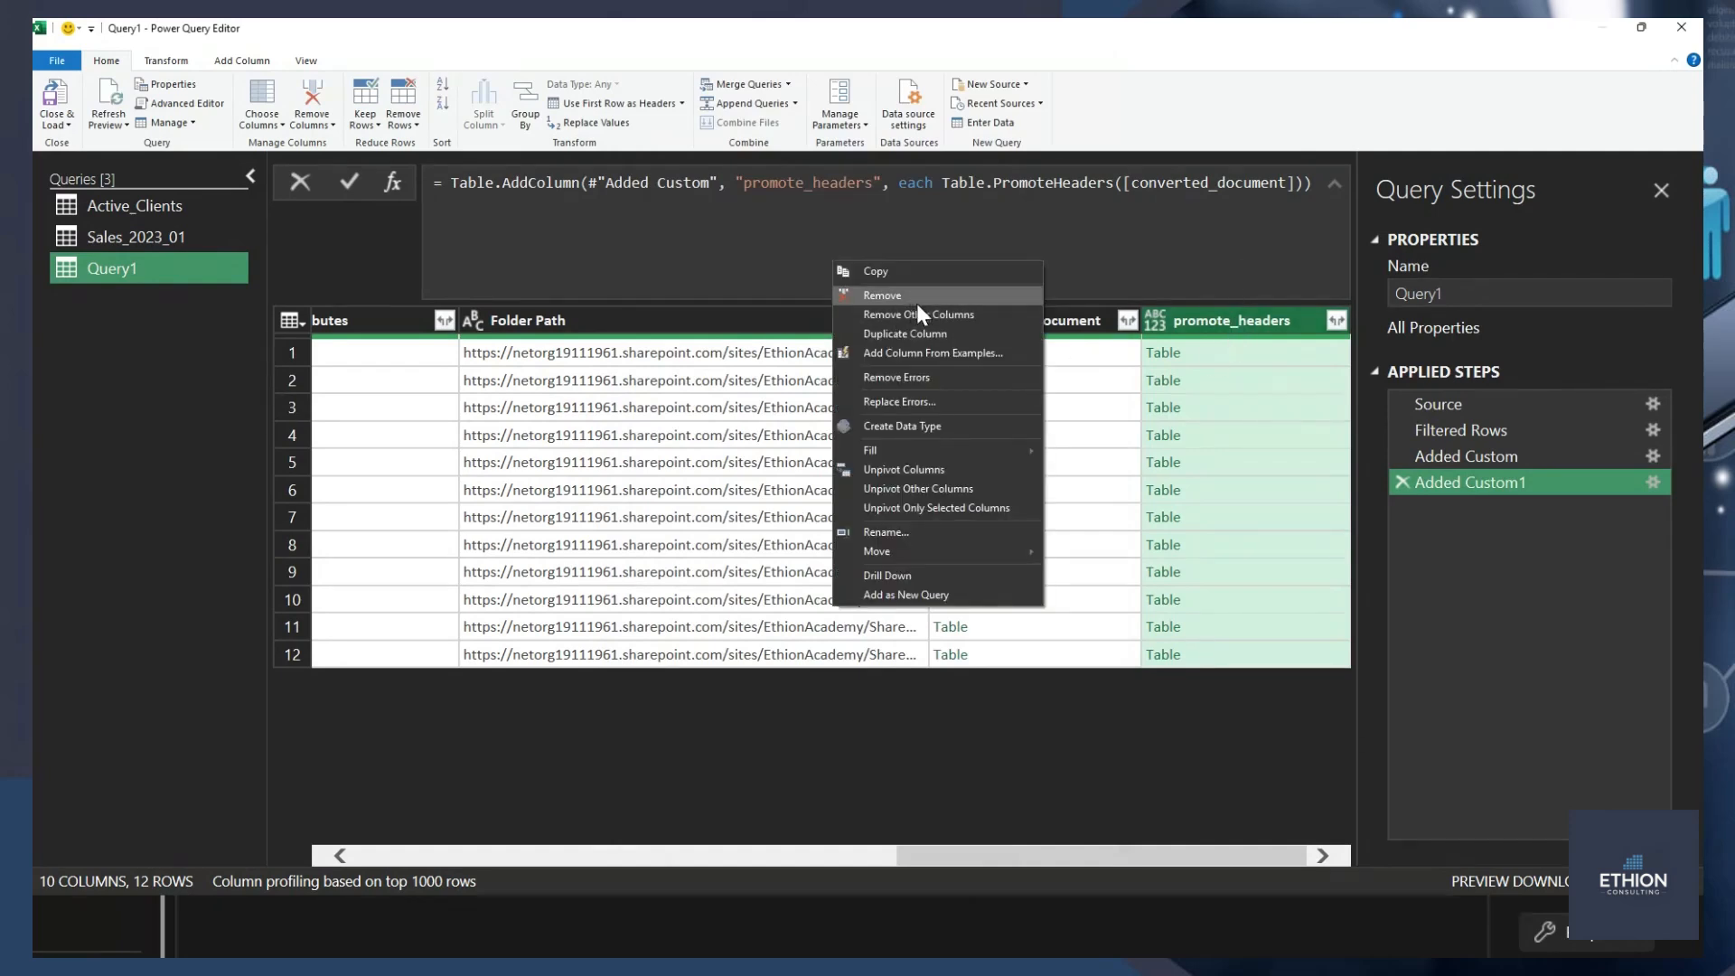
left_click(940, 313)
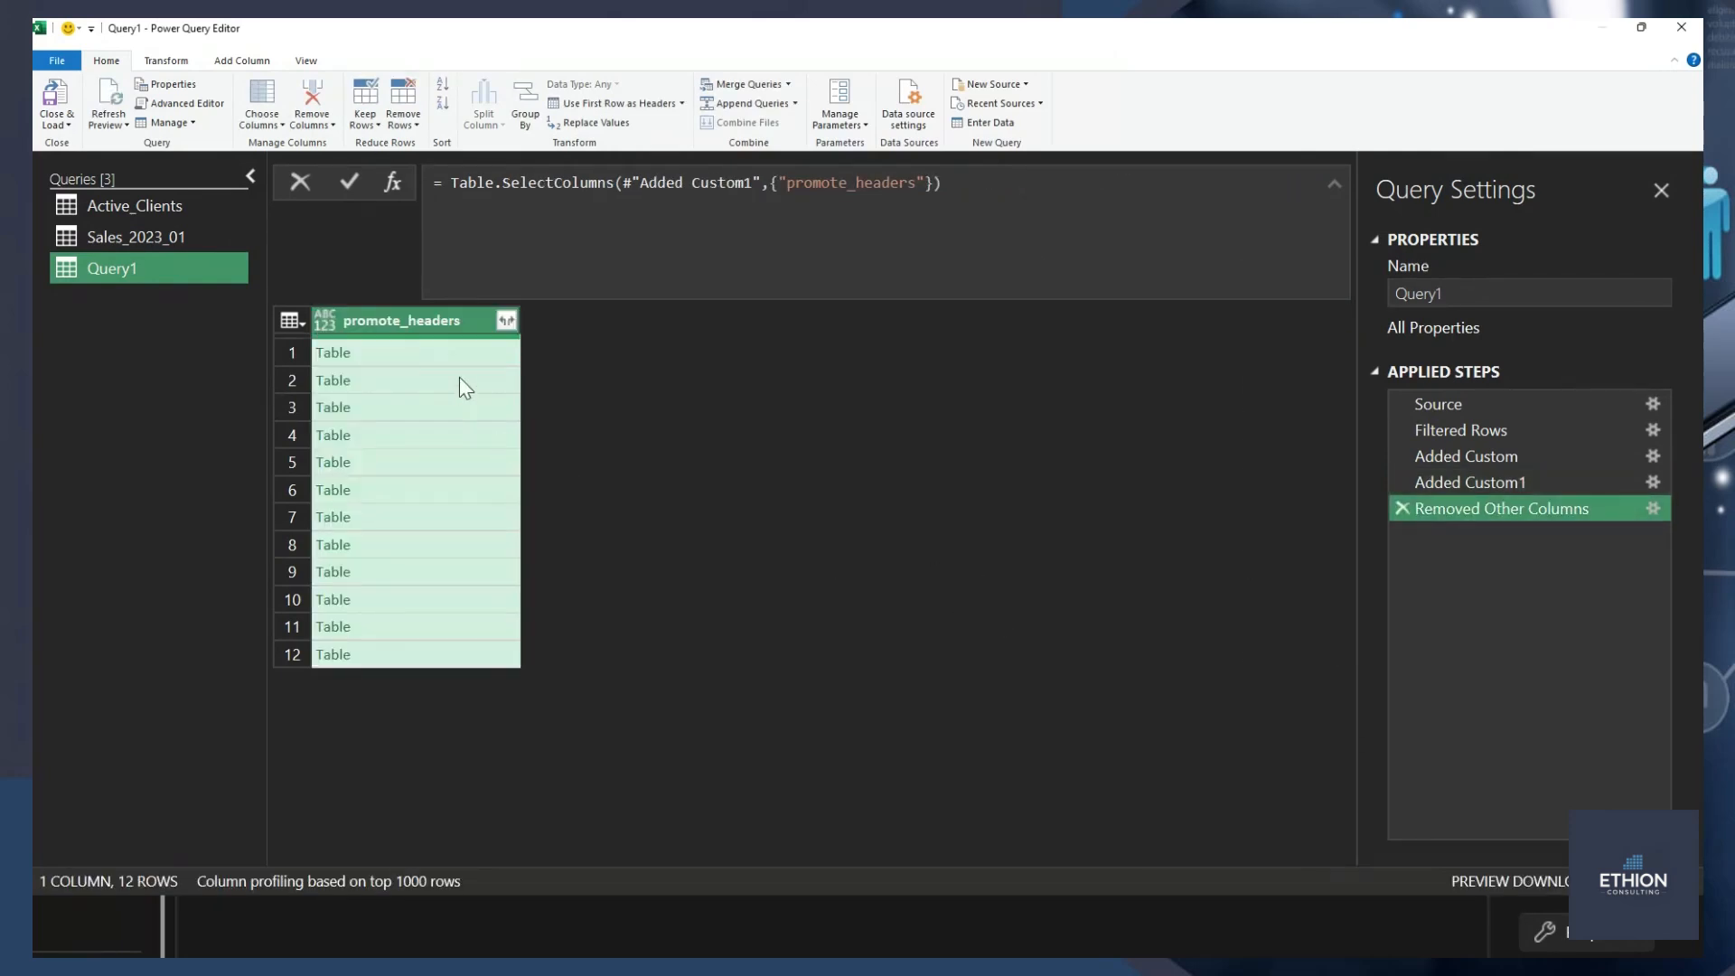
Try expanding all promote_headers columns with the original column name as prefix, and delete that expansion from the applied steps.
left_click(506, 320)
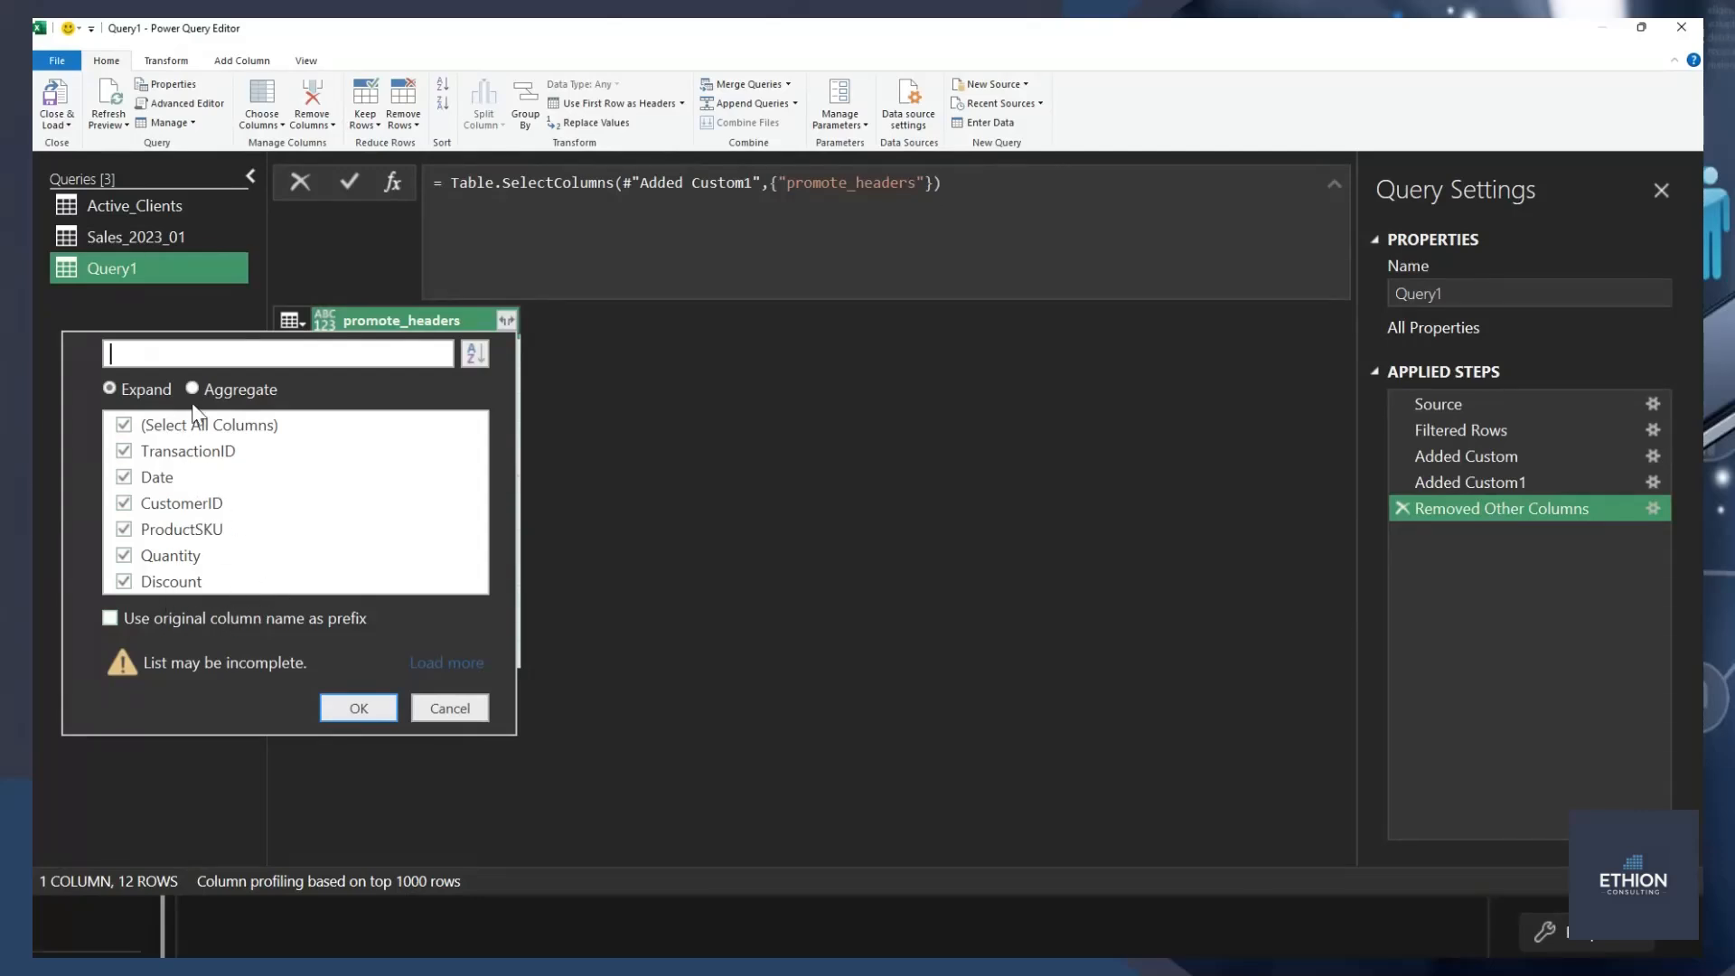
left_click(359, 708)
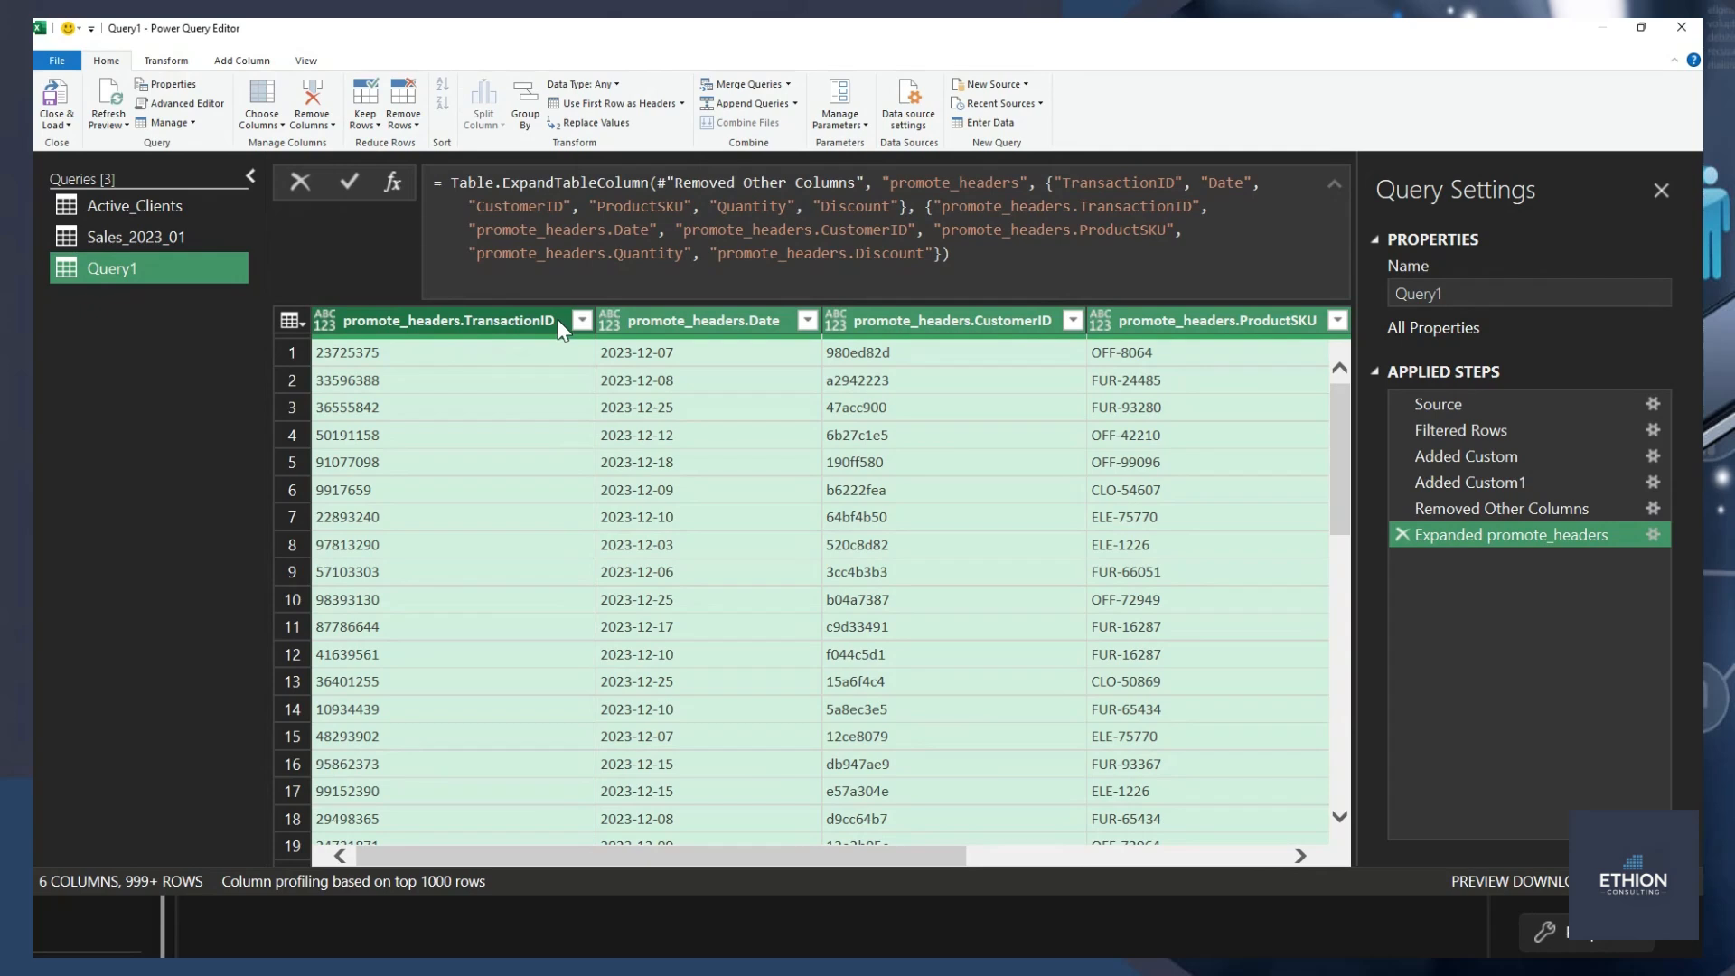
left_click(1408, 538)
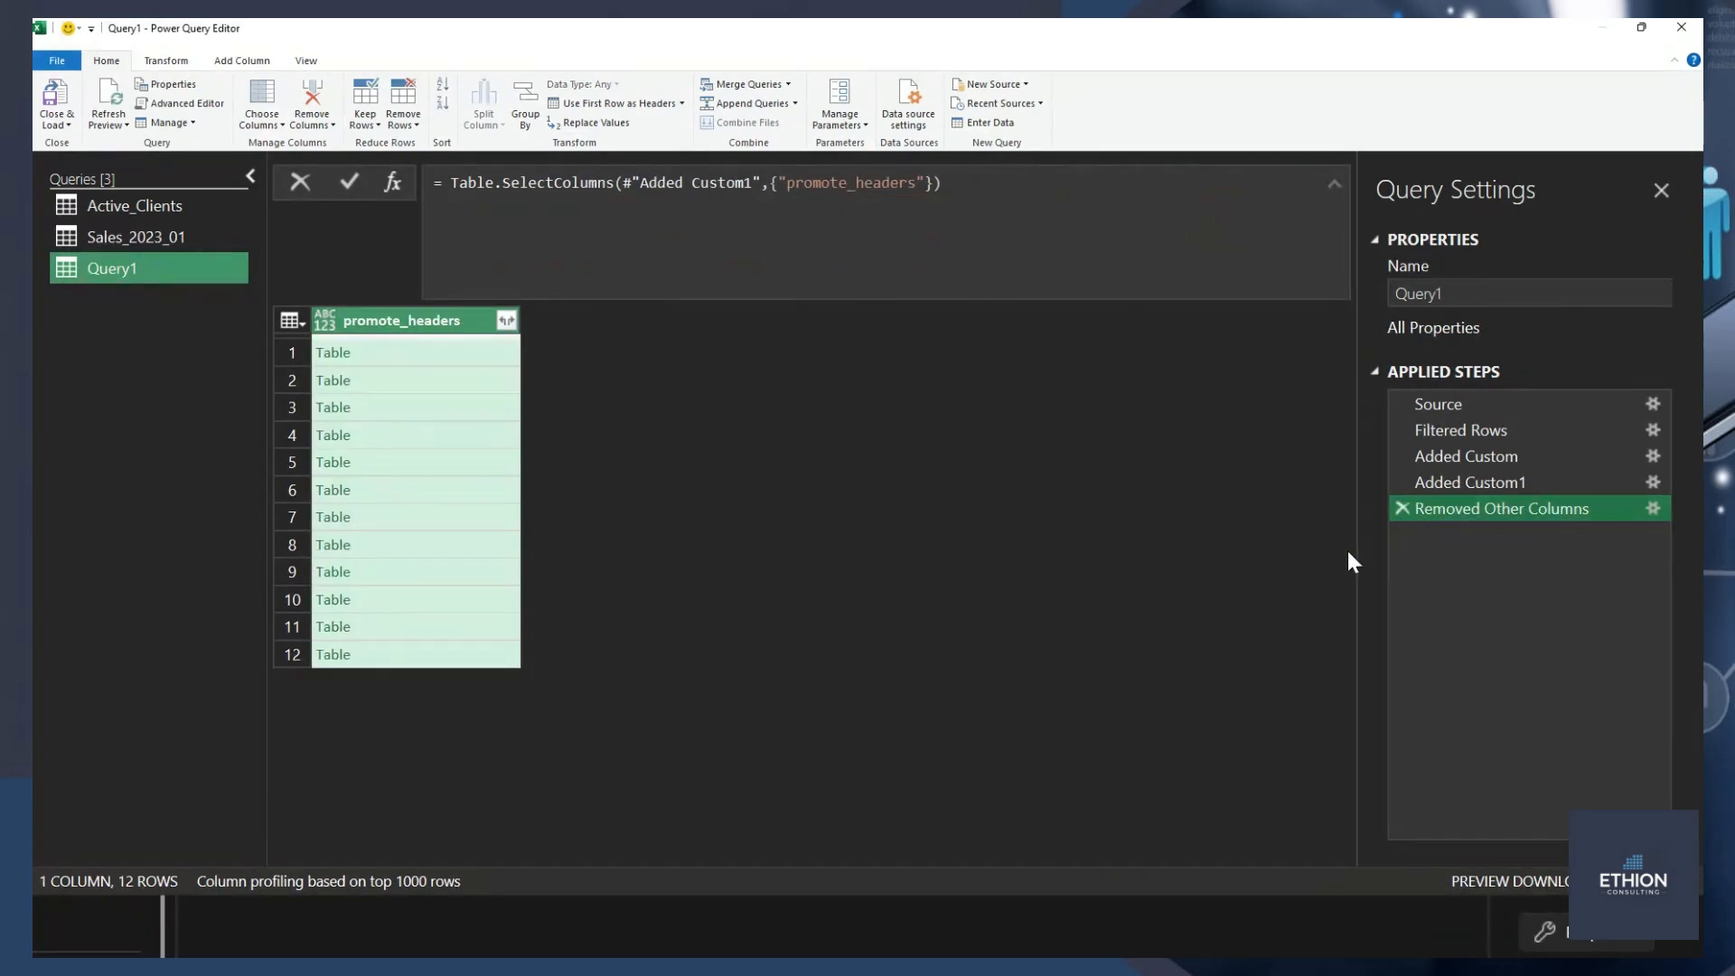
Expand all columns of the promote_headers tables, from TransactionID to Discount, without the original column name as prefix.
left_click(506, 320)
left_click(109, 618)
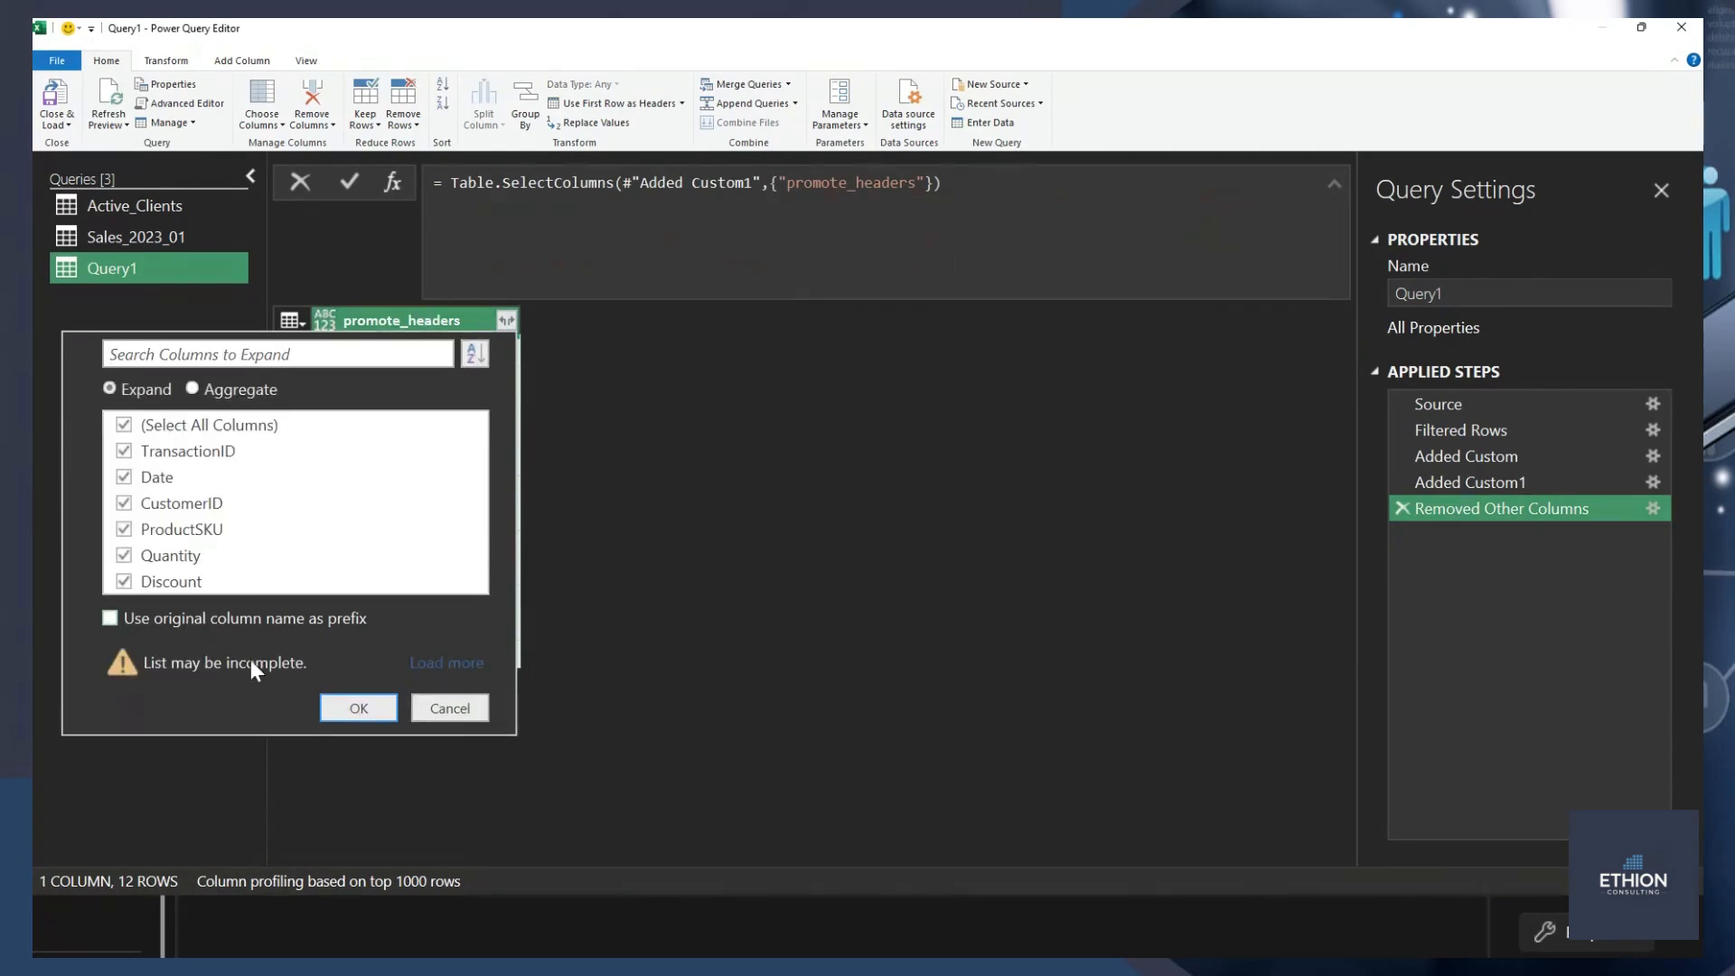
left_click(354, 709)
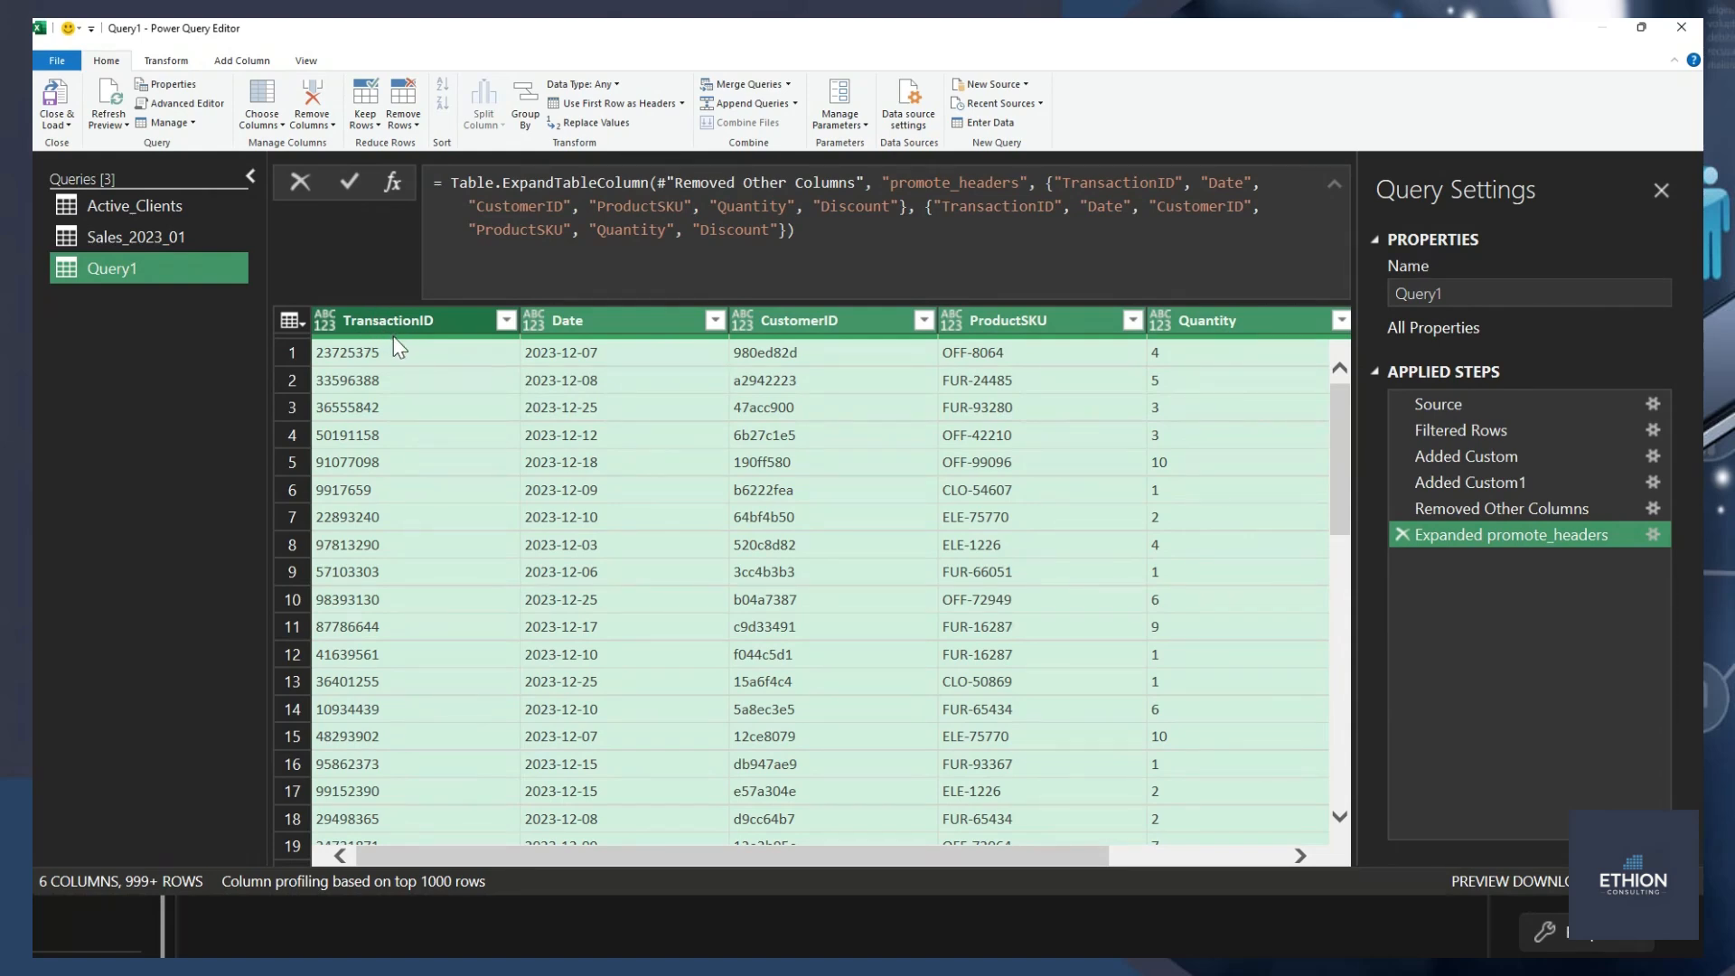
mouse_move(398, 346)
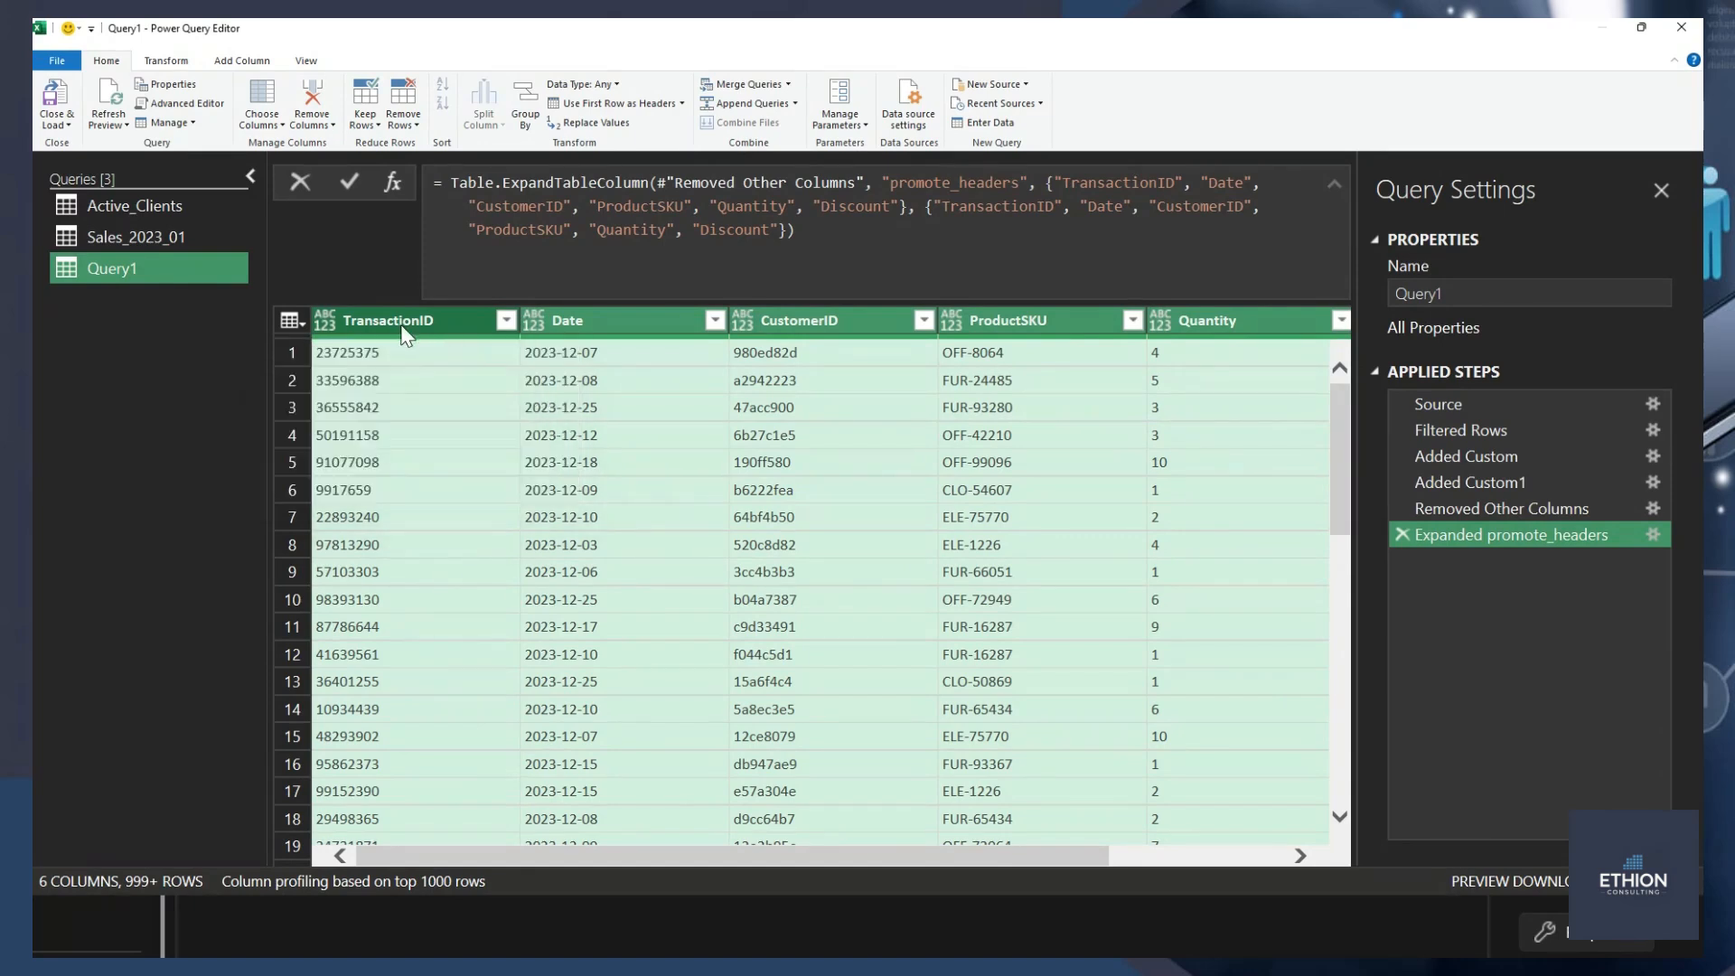